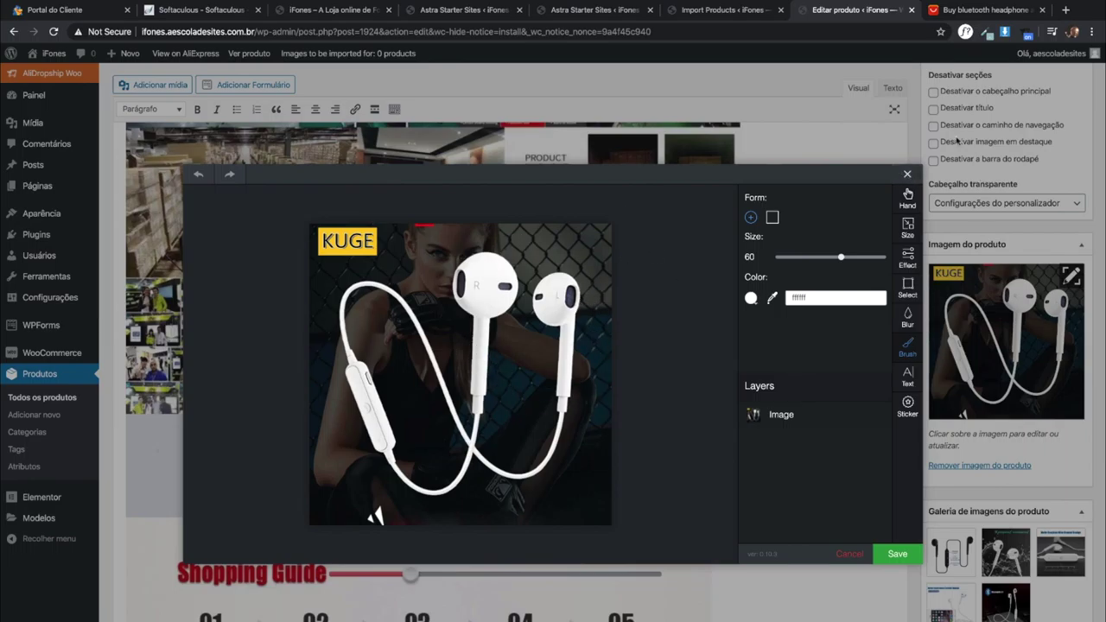
Step: Close the image editor without saving and look over the product's main image and image gallery sections
click(977, 177)
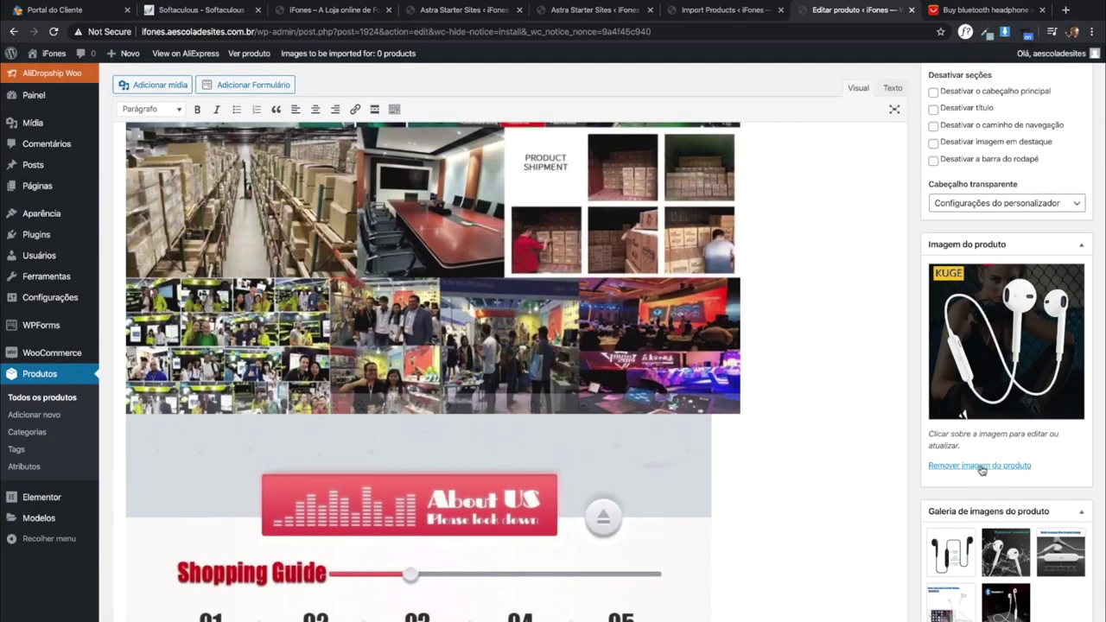
scroll(1029, 226, up, 3)
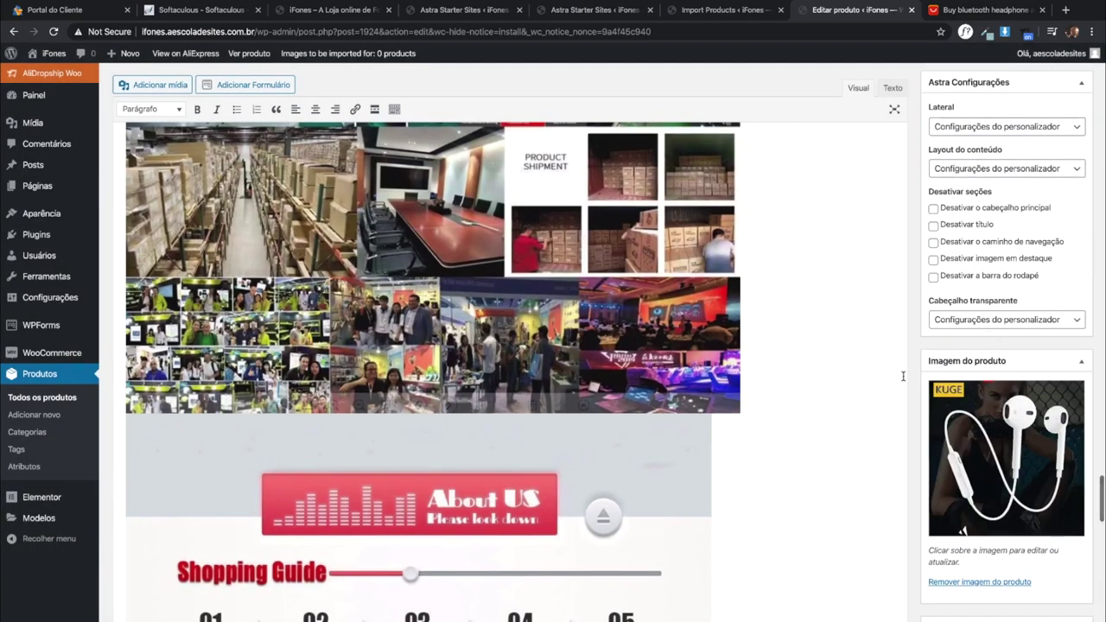
scroll(994, 259, down, 5)
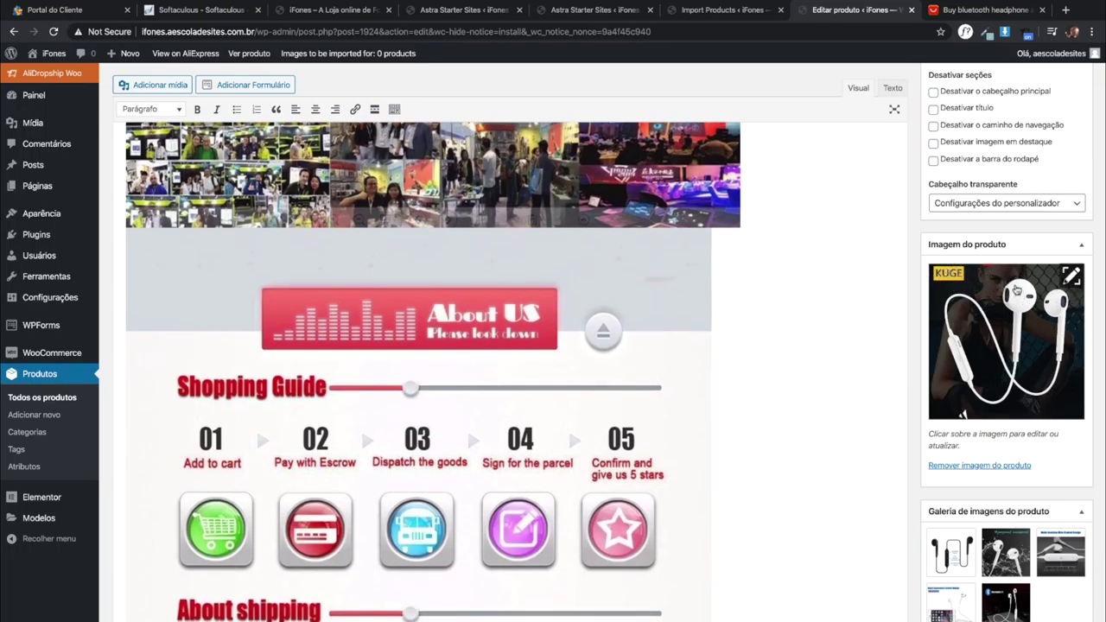
scroll(1024, 534, down, 1)
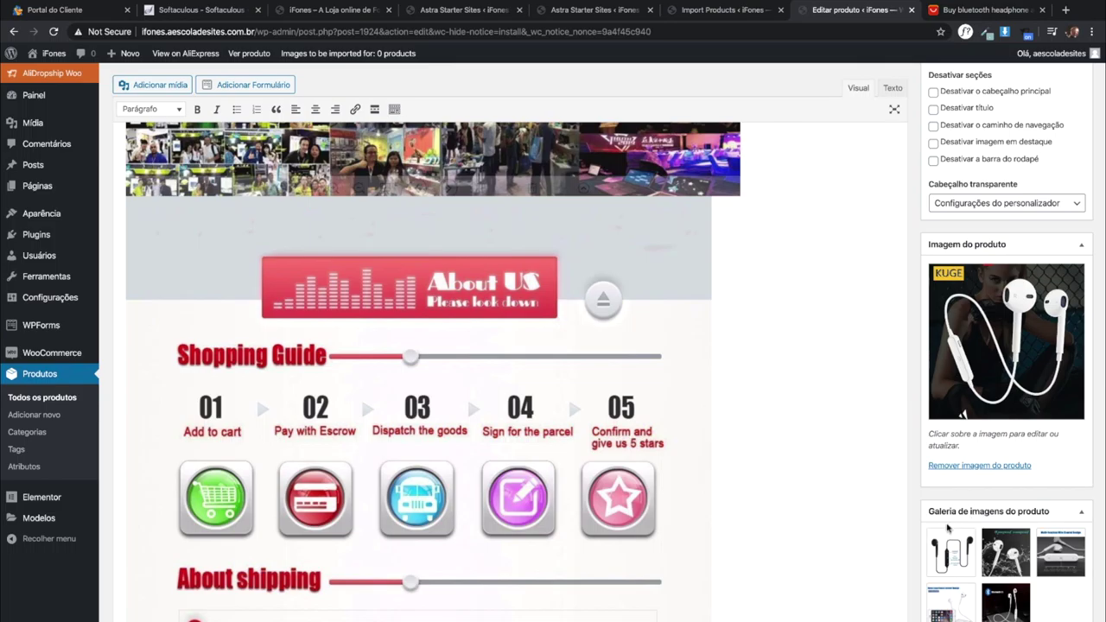
mouse_move(949, 574)
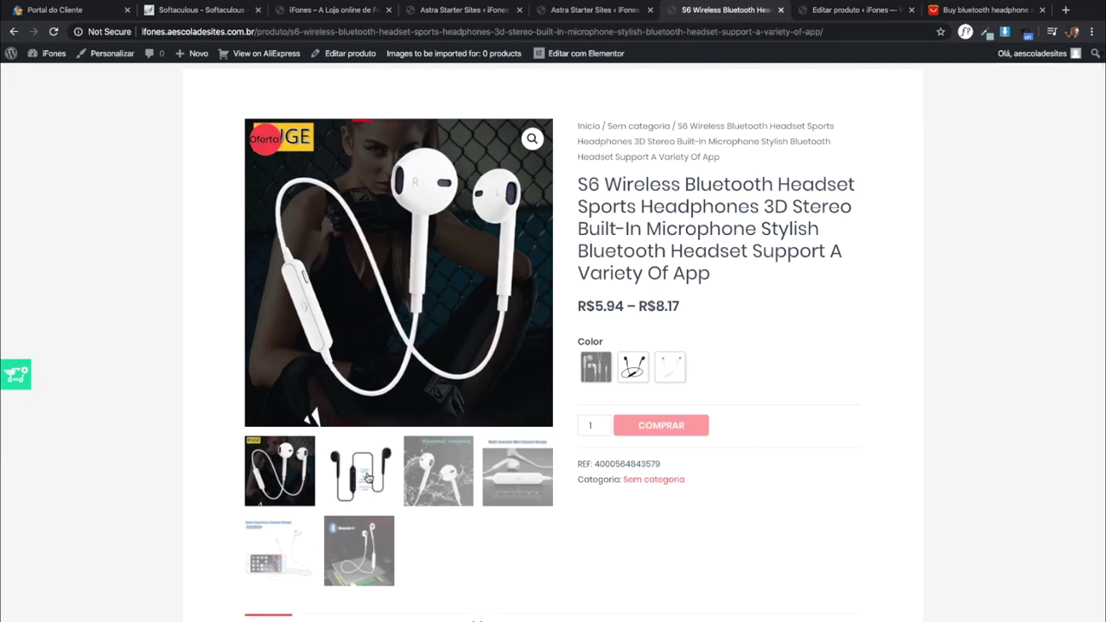
Step: Preview the gallery images one after another on the headset's store page, ending on the main KUGE image
click(438, 478)
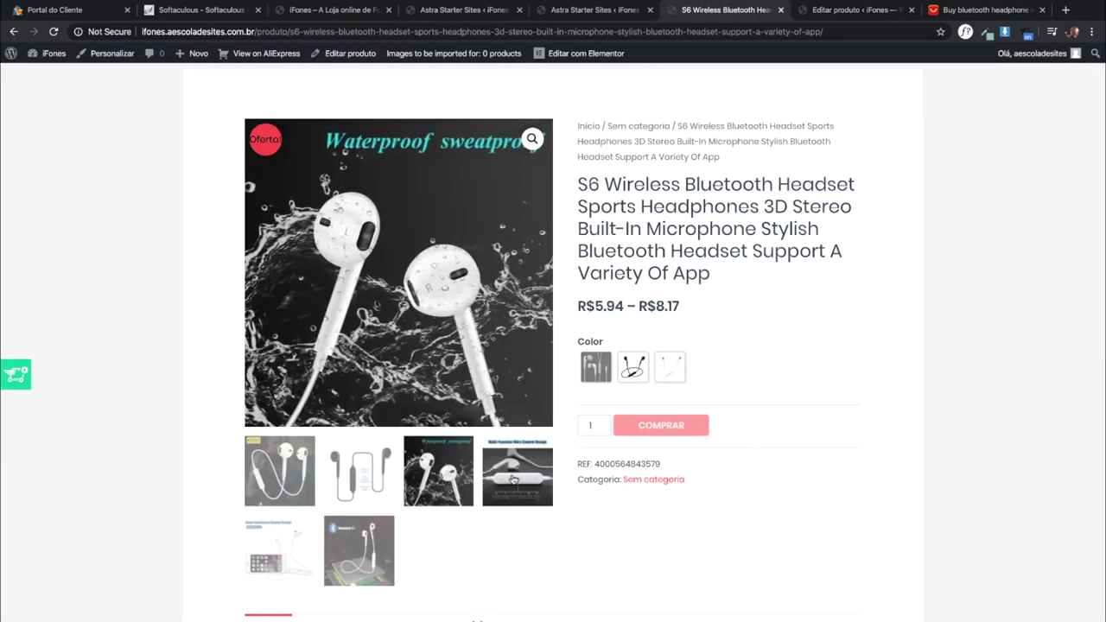
click(513, 479)
click(360, 577)
click(287, 549)
click(449, 480)
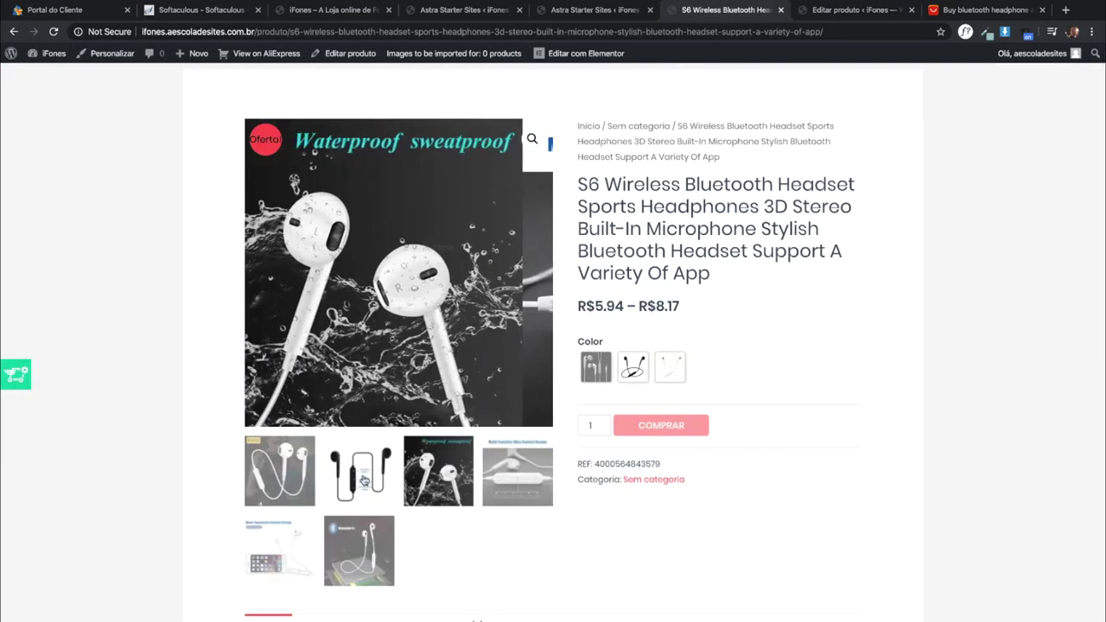
click(365, 480)
click(285, 475)
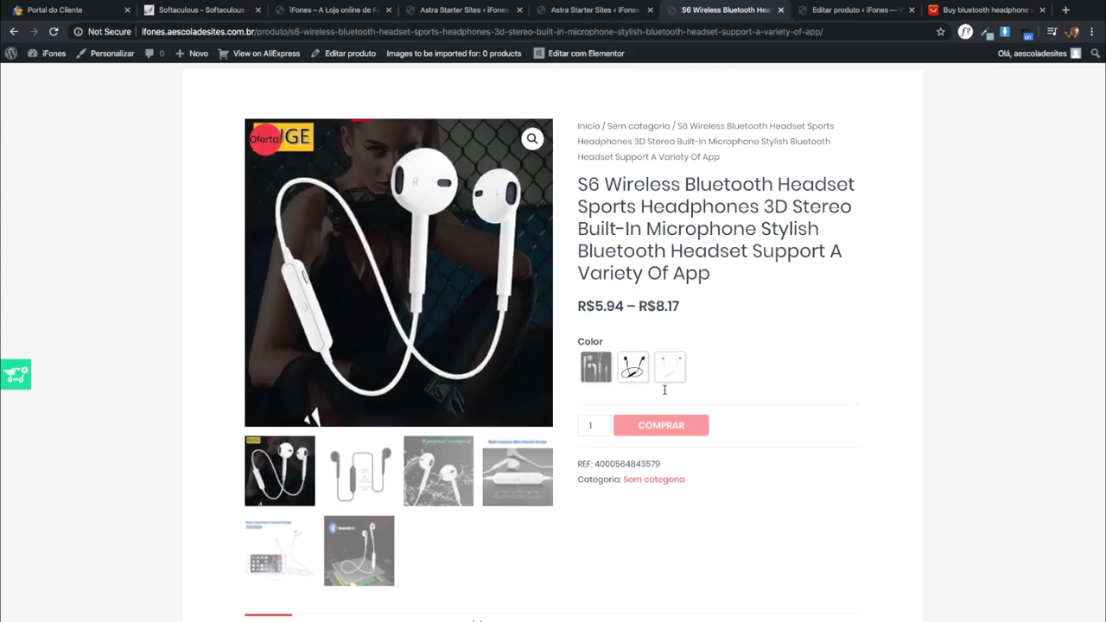
Step: Return to the product editor and delete the About US shopping and shipping guide images from the product description
click(872, 12)
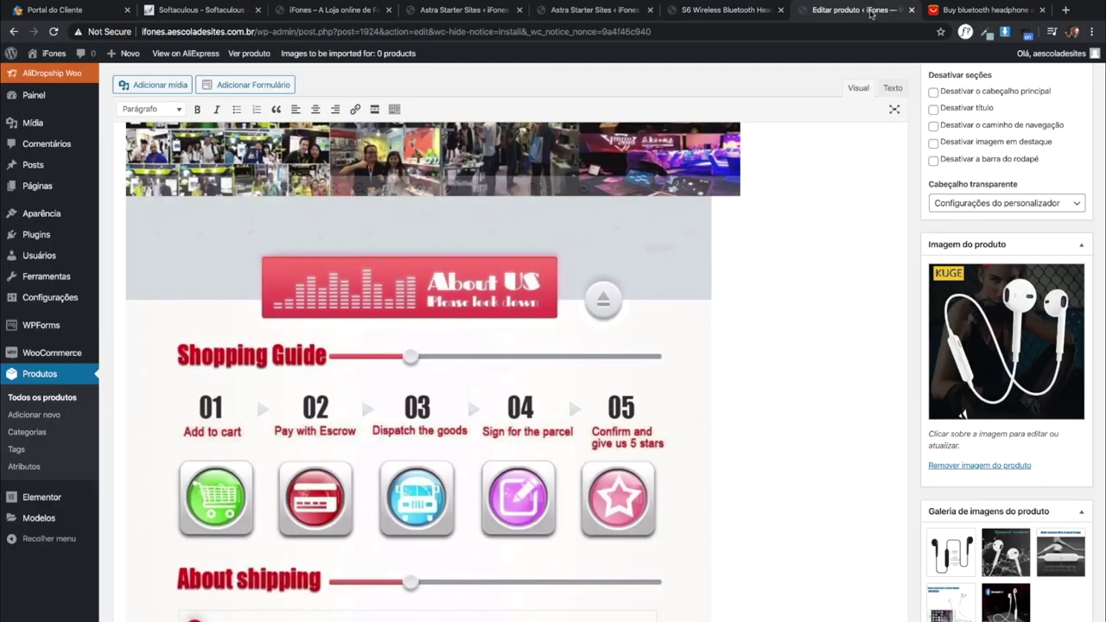
scroll(560, 381, down, 3)
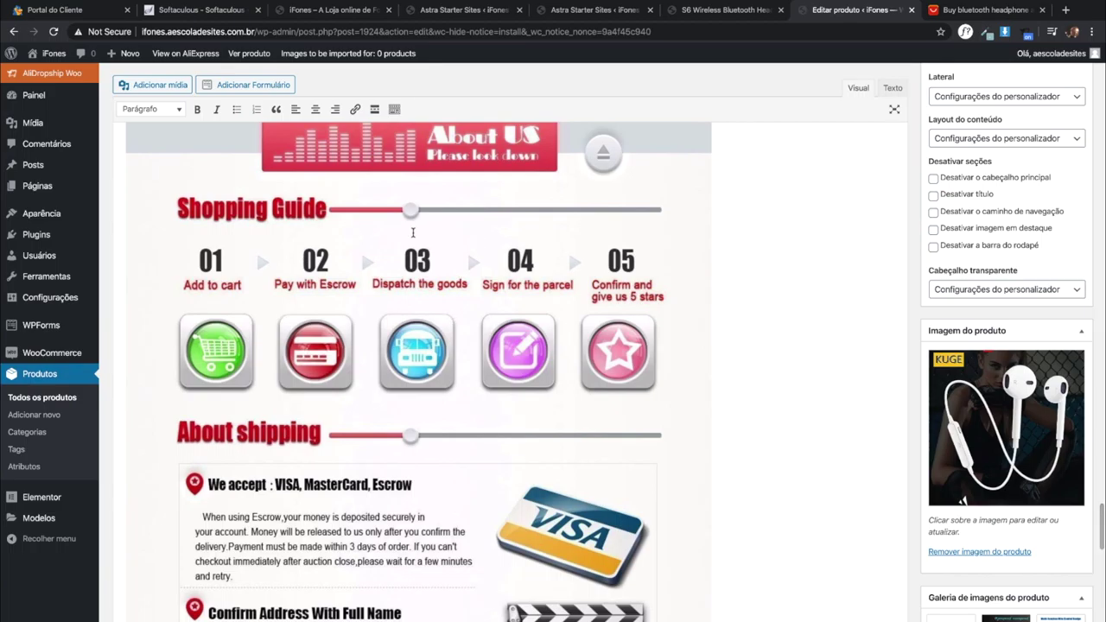
scroll(481, 420, down, 4)
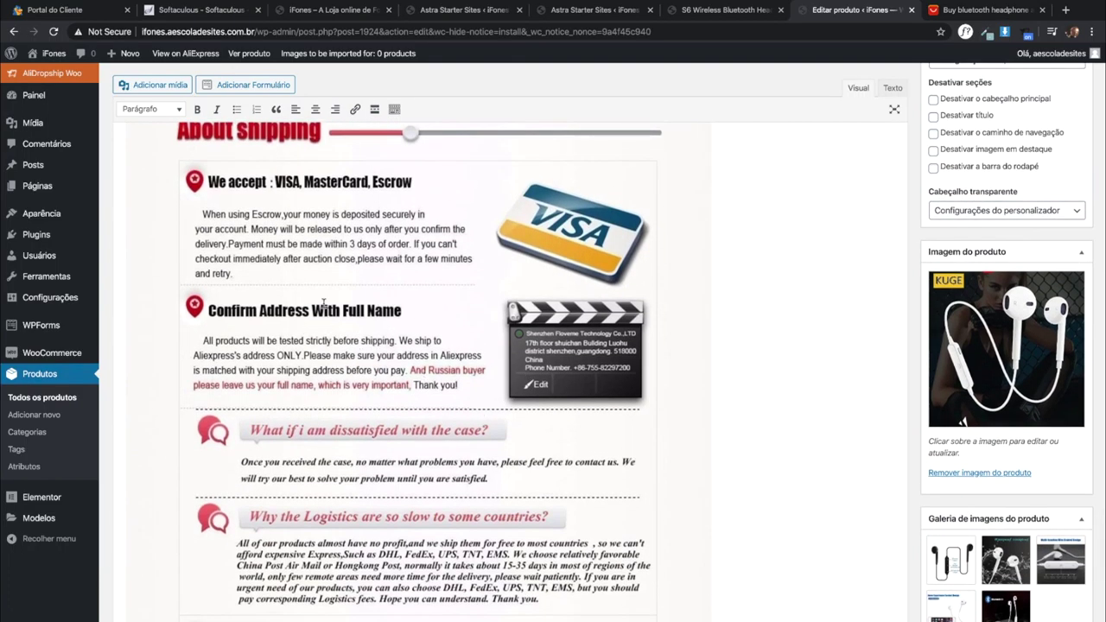
scroll(479, 383, down, 2)
scroll(479, 382, down, 1)
click(479, 383)
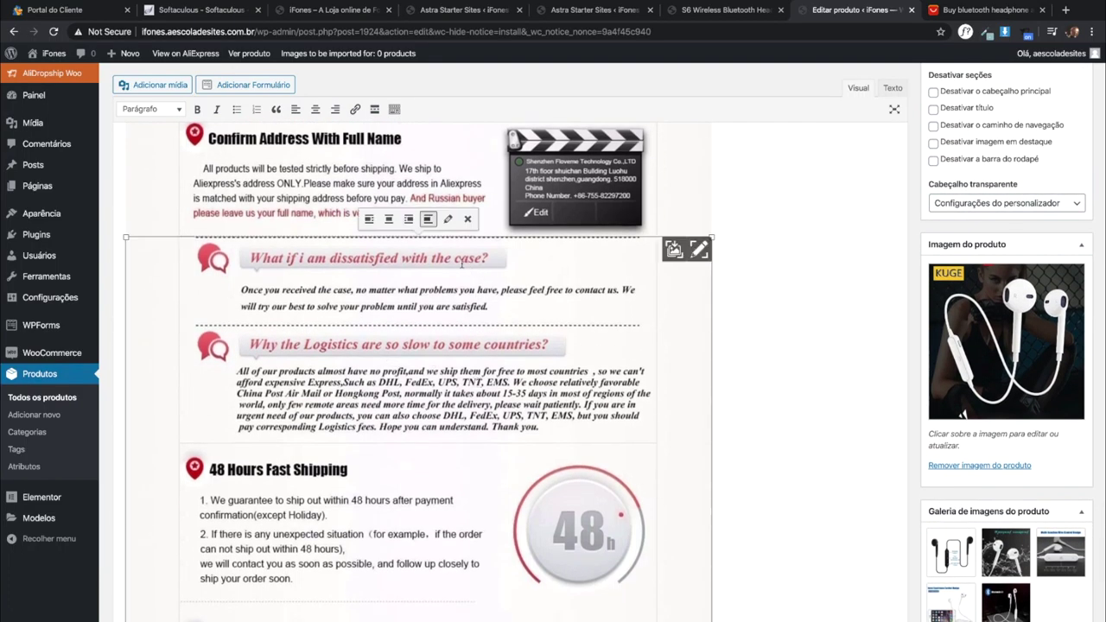
click(471, 219)
click(475, 250)
scroll(479, 195, down, 6)
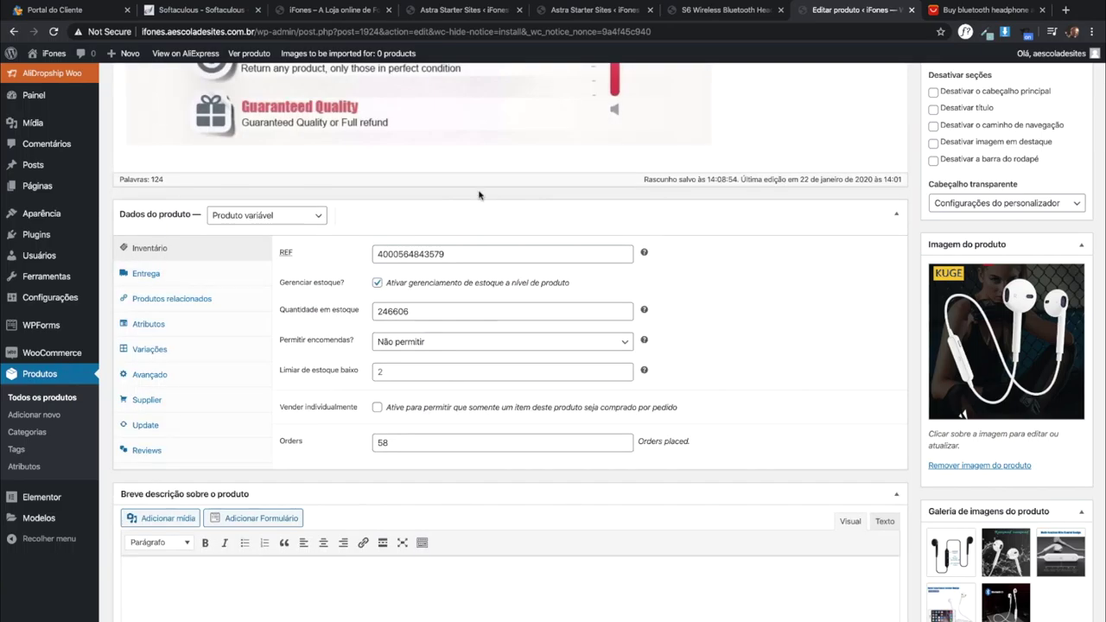
scroll(758, 207, up, 6)
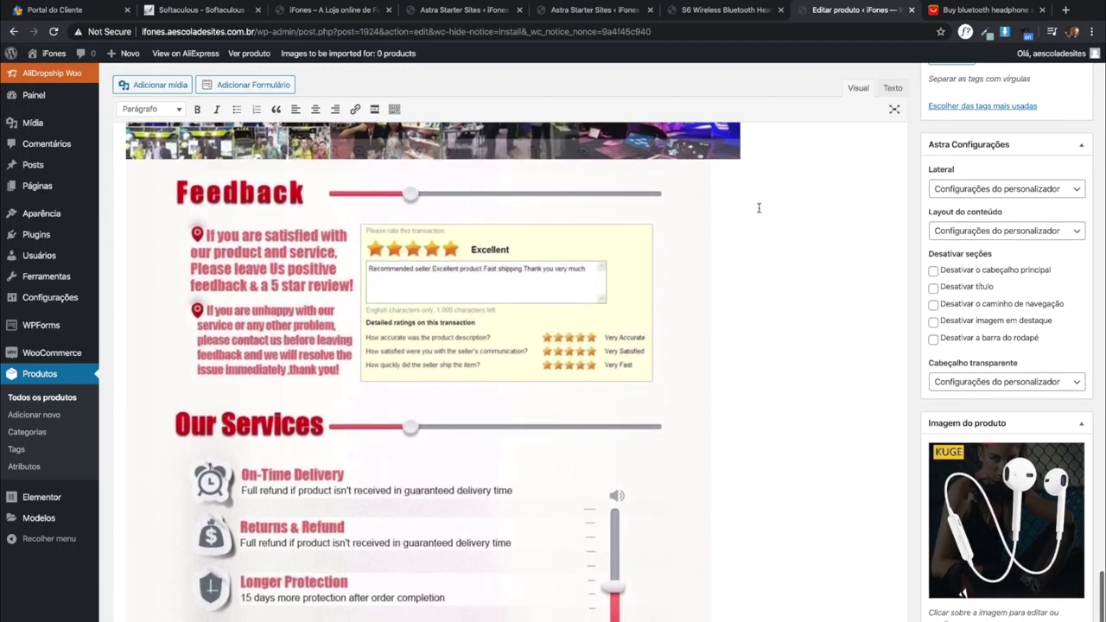
Step: Review the product data's inventory, delivery (Entrega) and related products settings, and check the product categories
scroll(758, 208, down, 6)
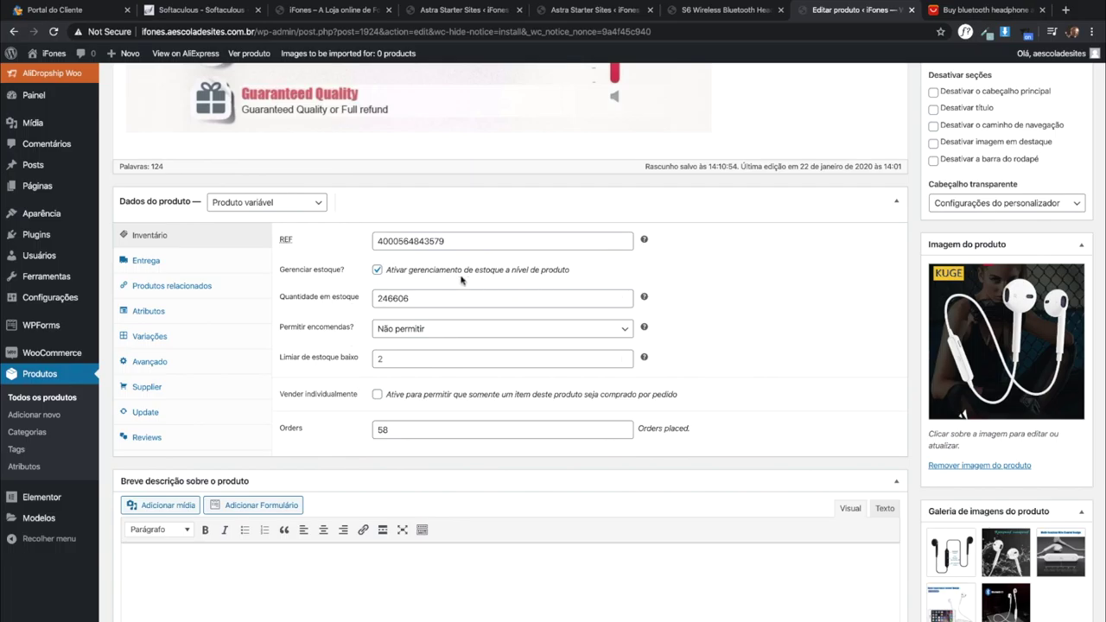
click(156, 262)
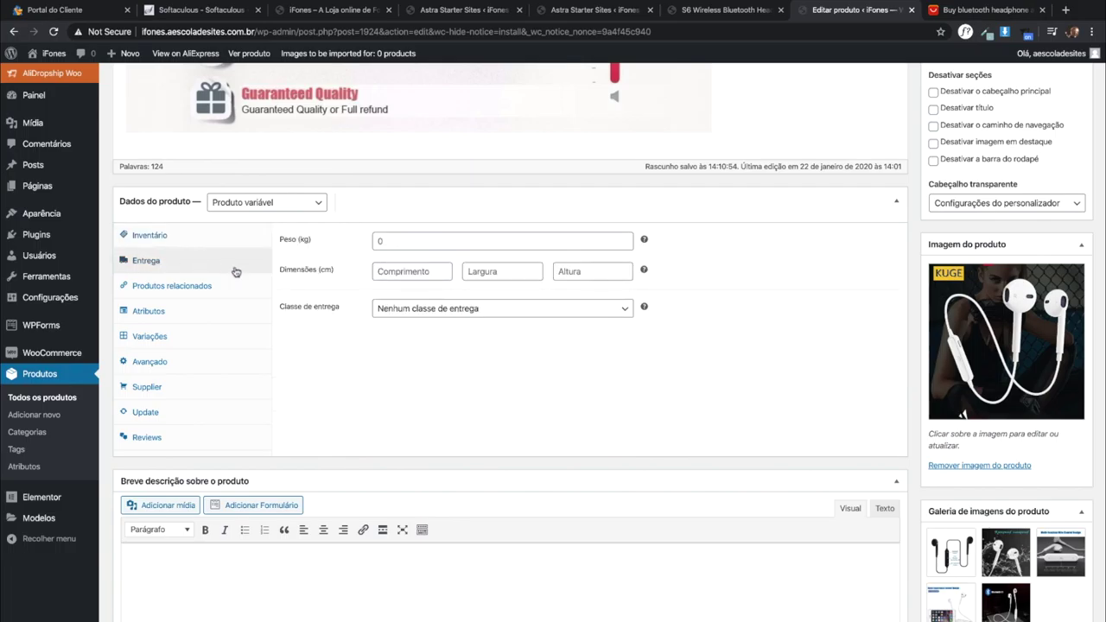
click(173, 290)
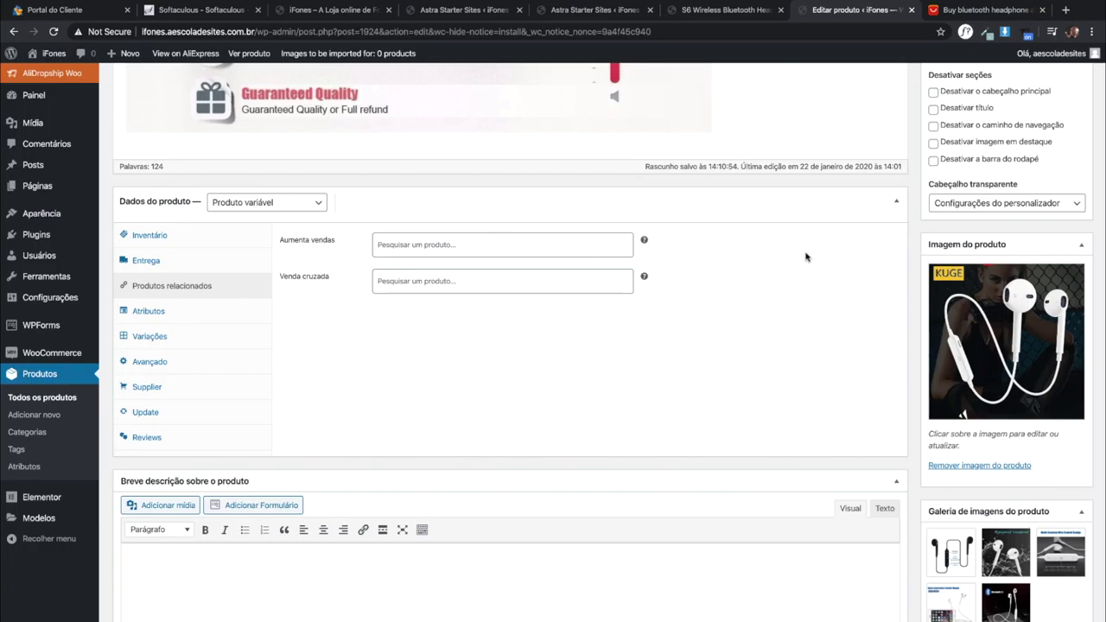
scroll(805, 257, up, 10)
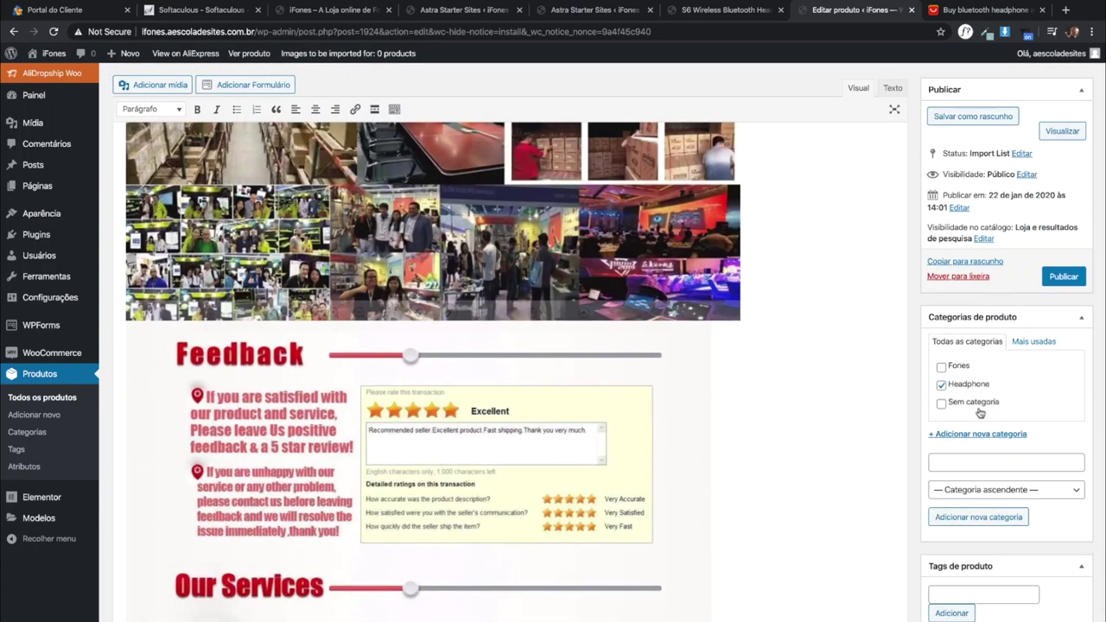
scroll(698, 383, down, 10)
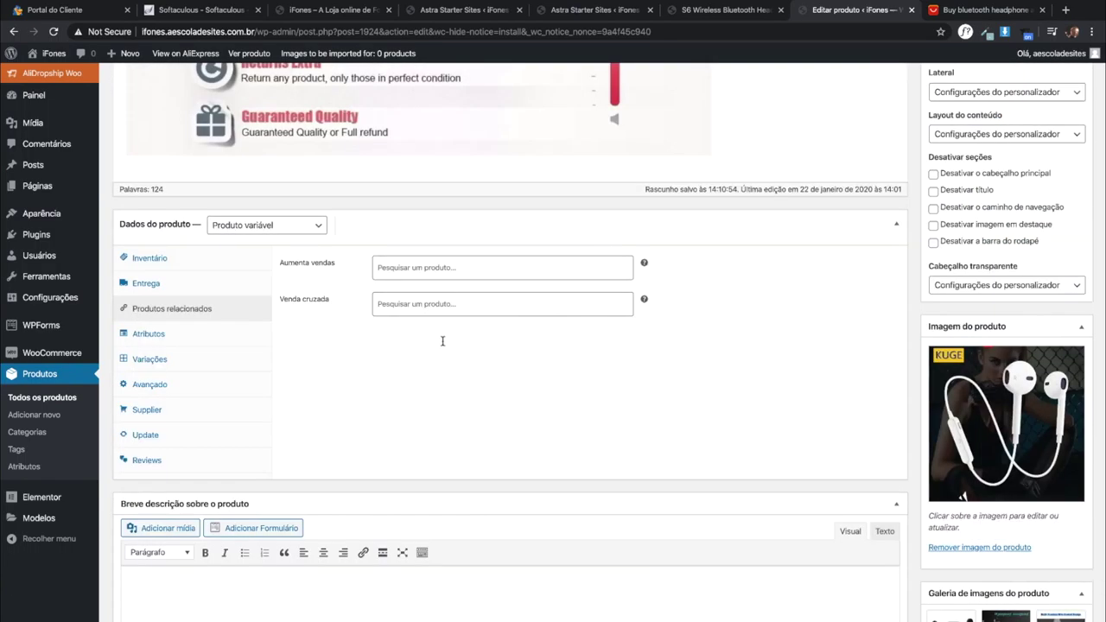
Step: Examine the product's attribute list, including the details of the Color attribute
click(148, 334)
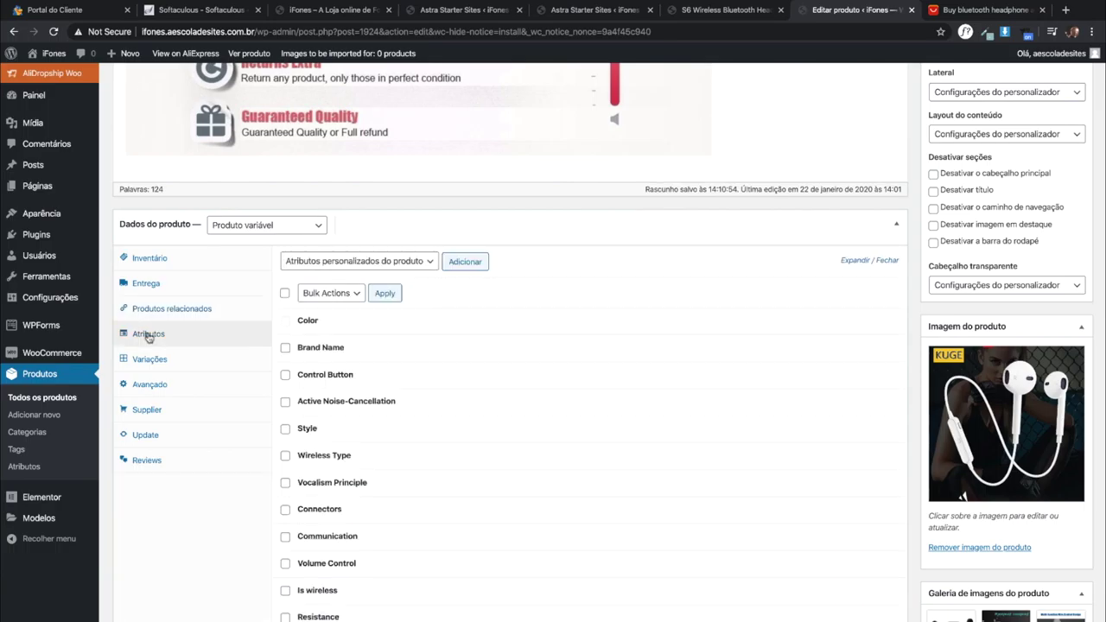
scroll(319, 380, down, 3)
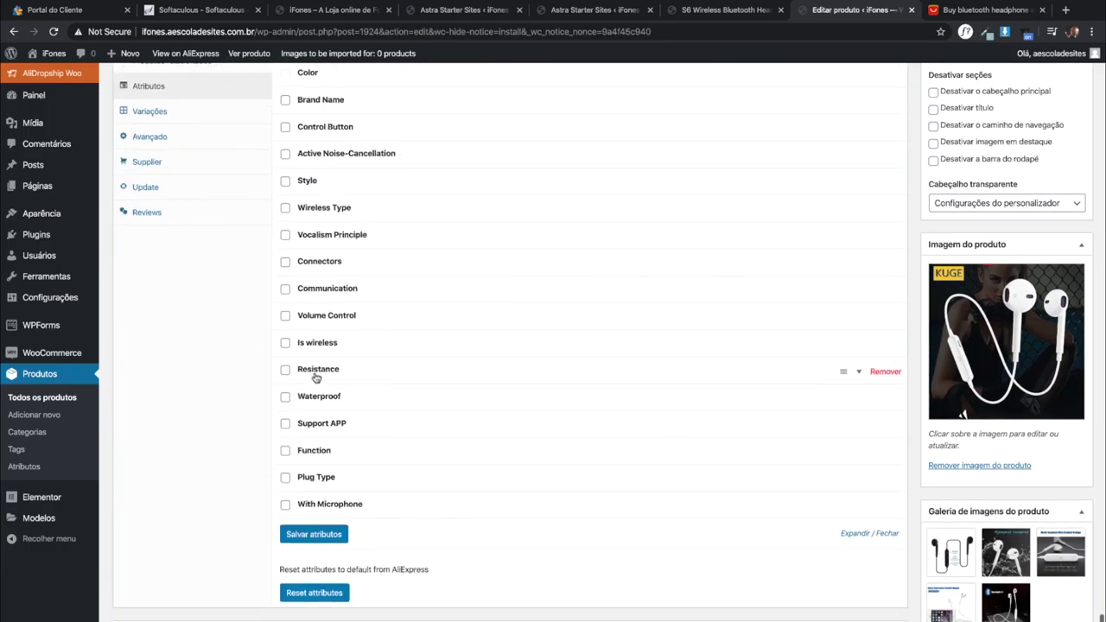
scroll(321, 374, up, 1)
scroll(315, 377, up, 1)
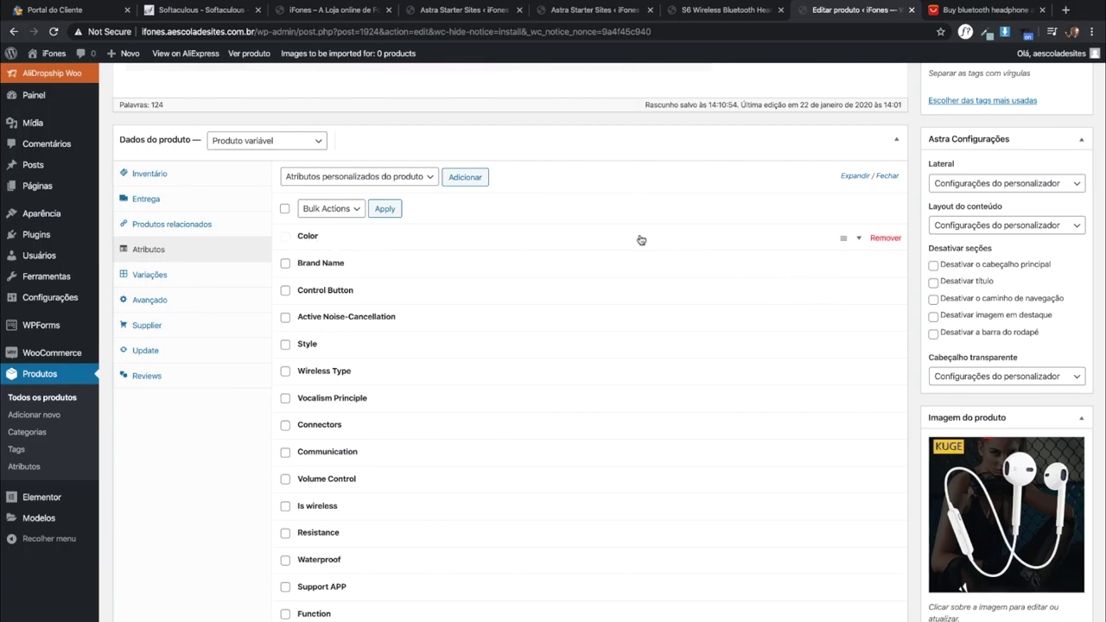
click(860, 241)
click(859, 241)
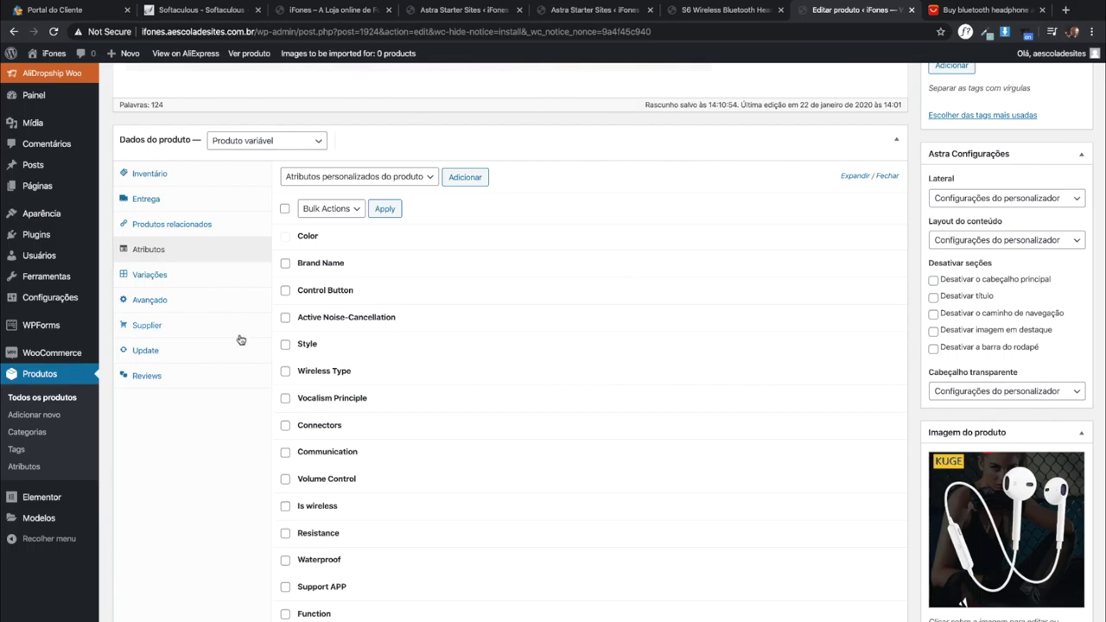
scroll(448, 511, down, 3)
scroll(448, 512, up, 1)
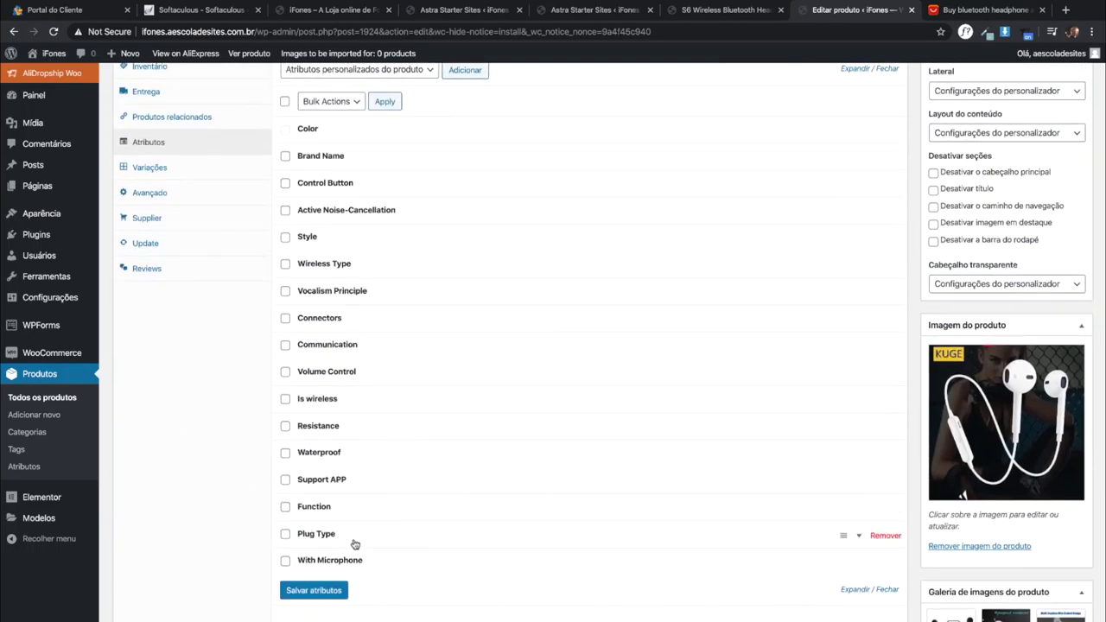
scroll(371, 348, up, 2)
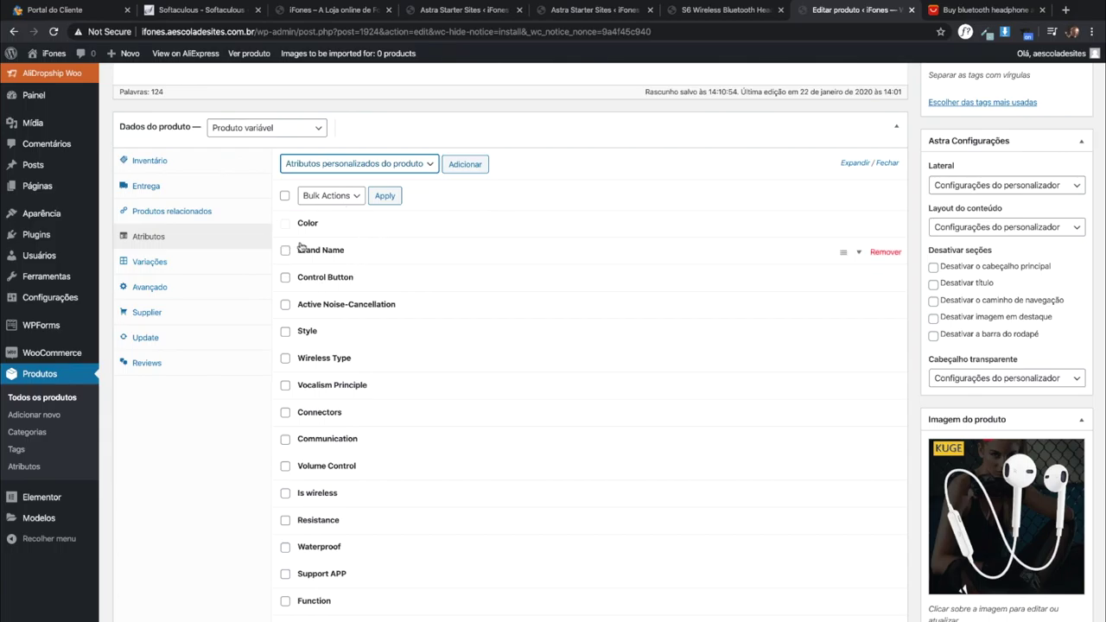
Step: Bulk-disable the Brand Name, Wireless Type, Vocalism Principle, Resistance and Function attributes and save the product attributes
click(285, 252)
click(285, 358)
click(285, 385)
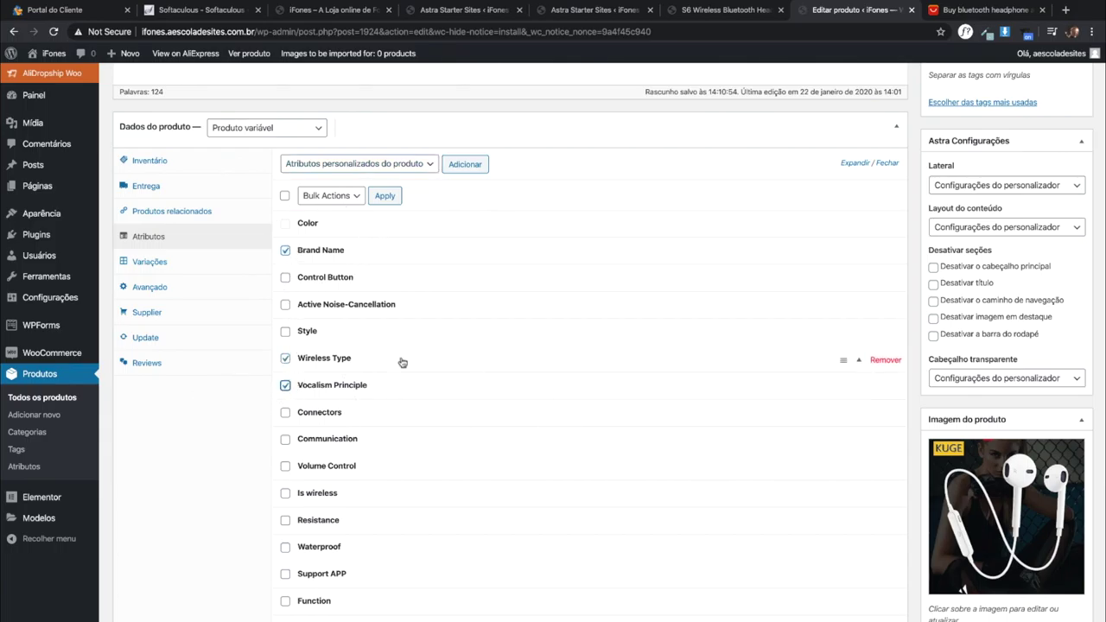
scroll(420, 360, down, 1)
click(285, 442)
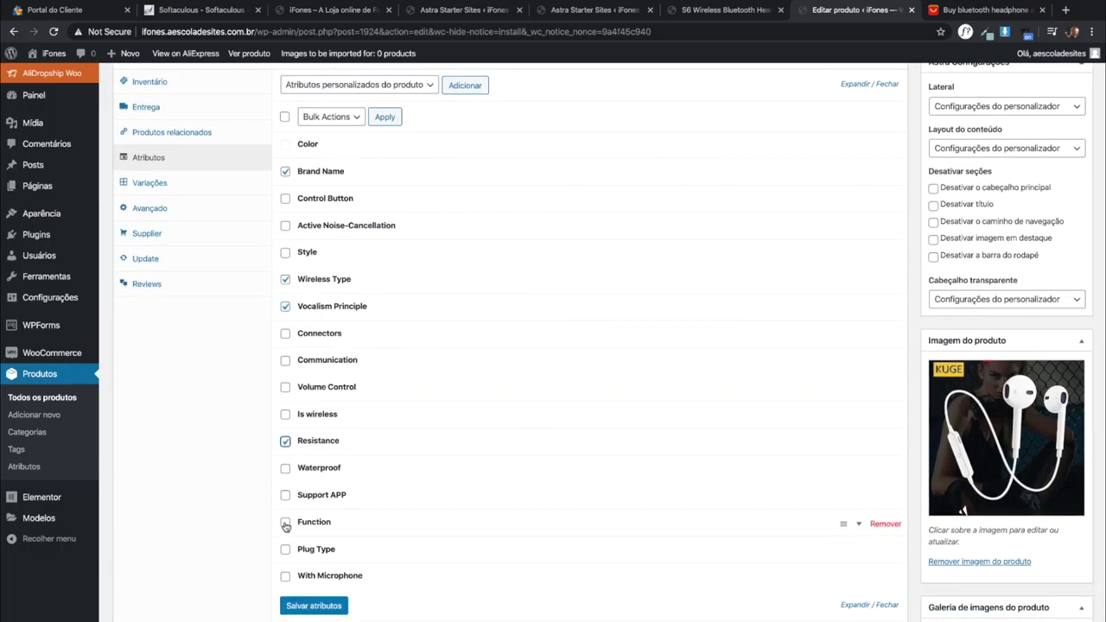
click(285, 523)
scroll(444, 456, up, 2)
scroll(365, 288, down, 1)
click(329, 195)
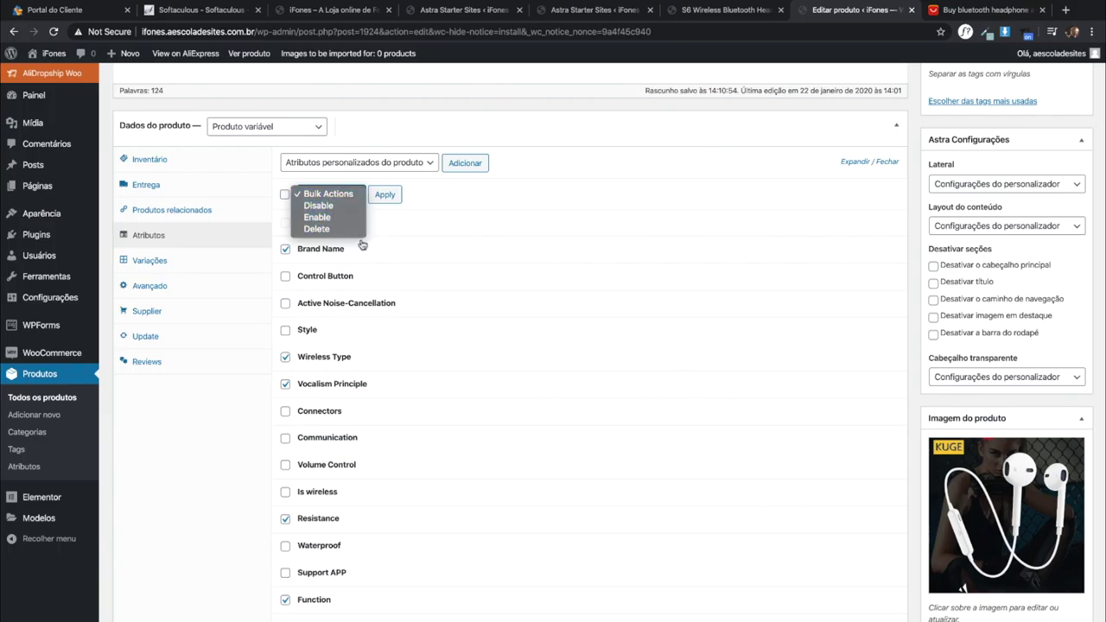
click(319, 207)
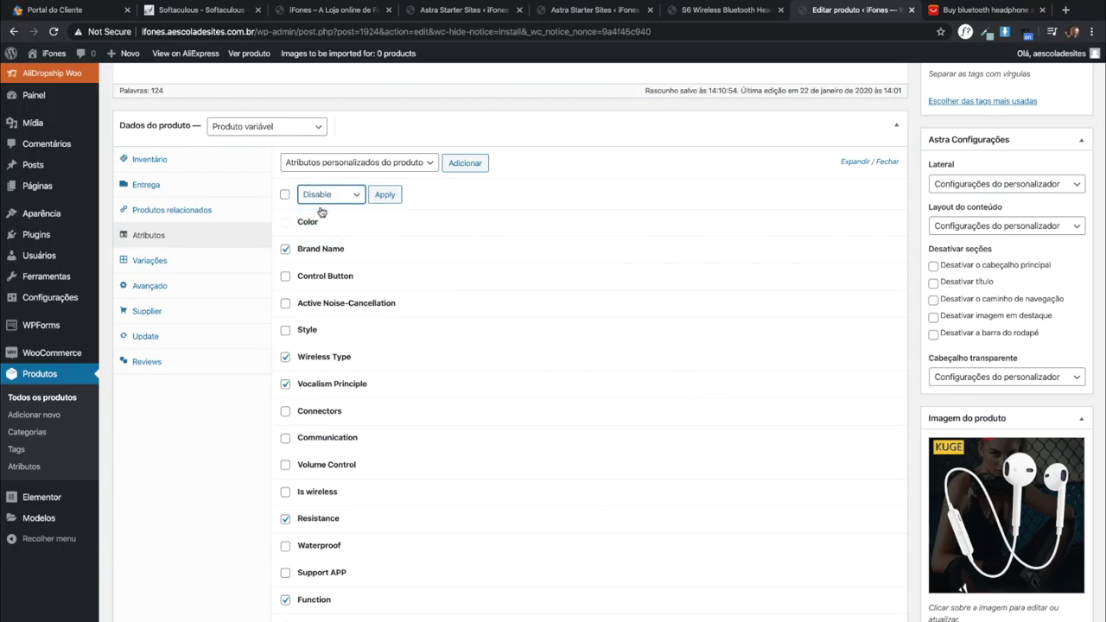
click(384, 195)
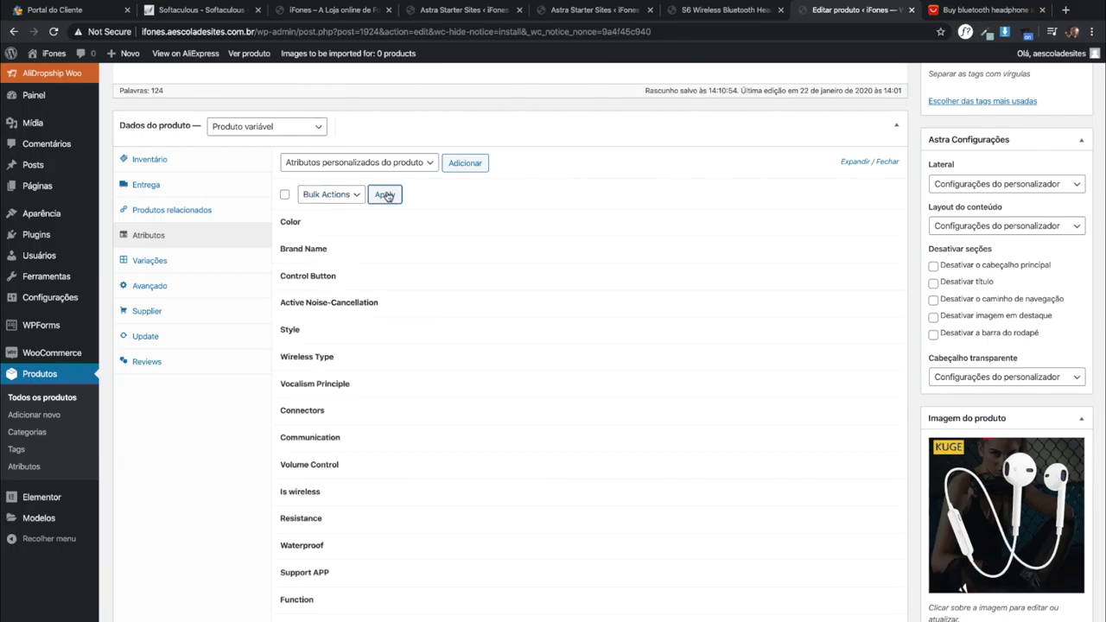
scroll(491, 279, down, 2)
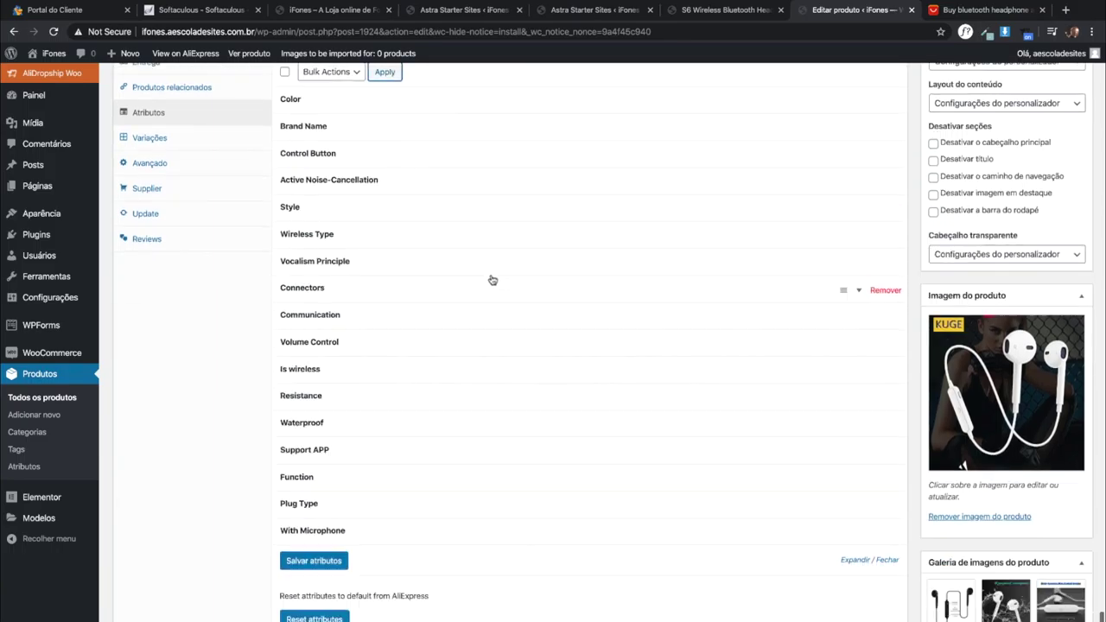
click(298, 502)
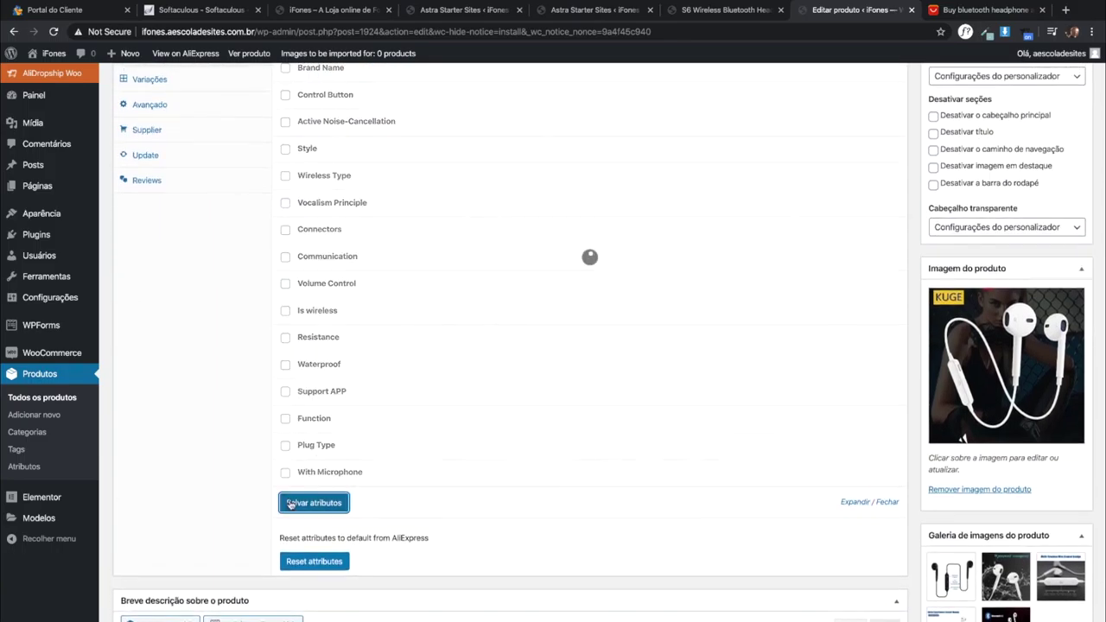
Step: Open the product's variations and compare them with the earphone and white headset Color options on the store page, then return to the editor
scroll(525, 290, up, 2)
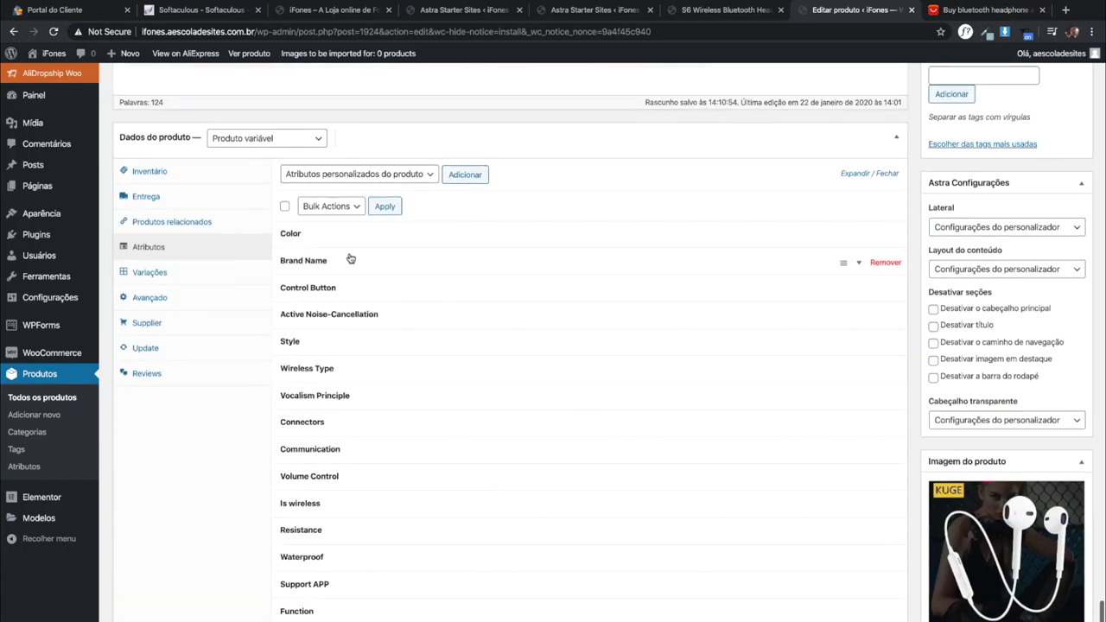
click(150, 274)
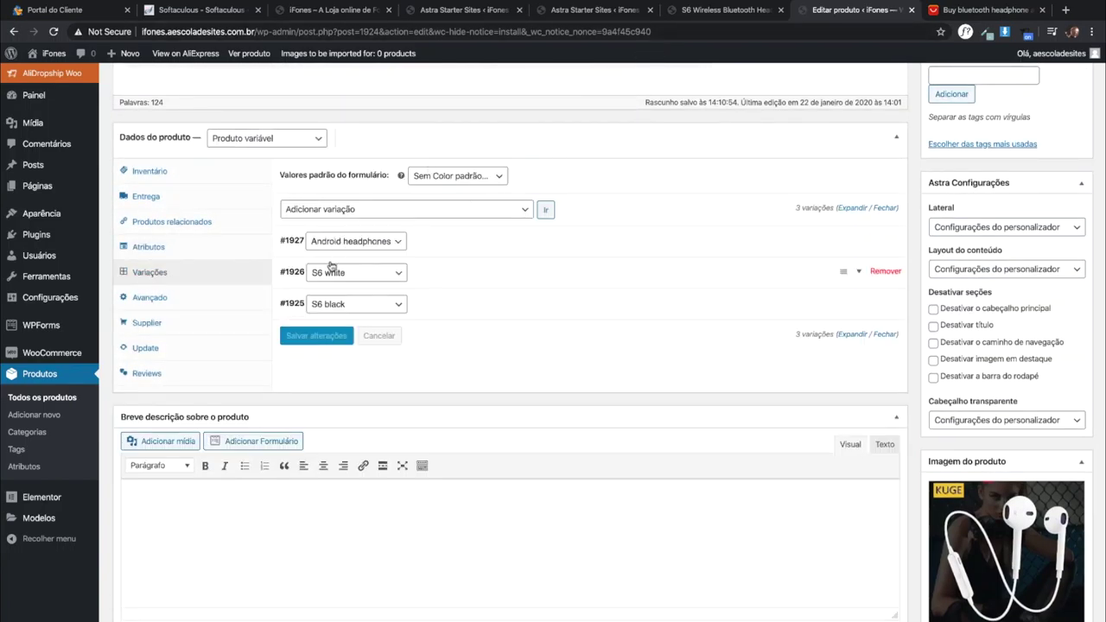
click(725, 10)
click(595, 370)
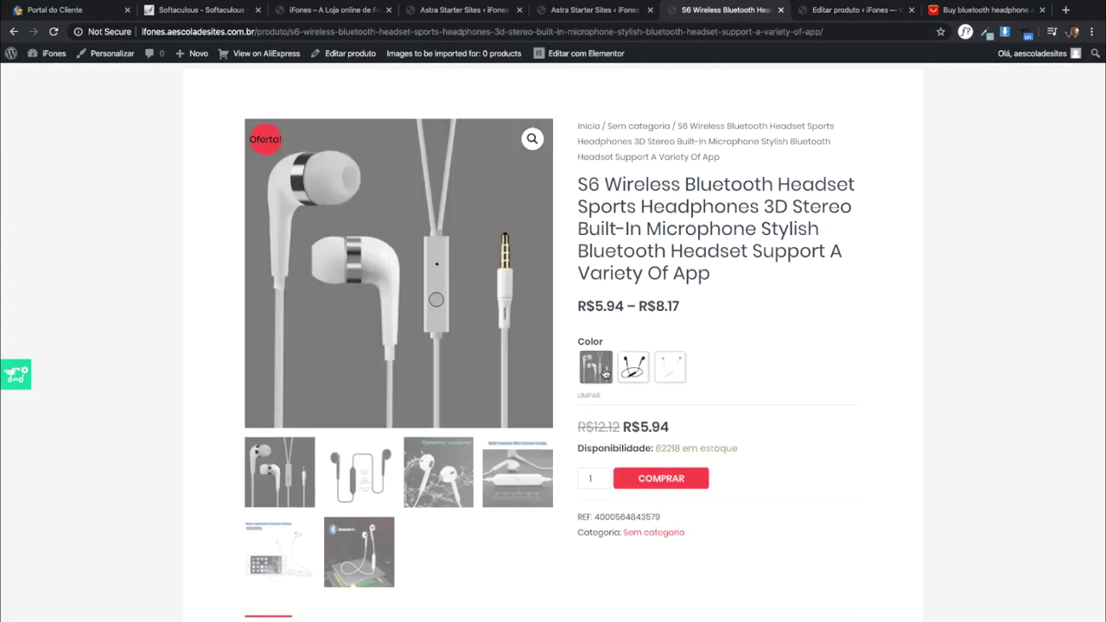
click(676, 370)
click(832, 13)
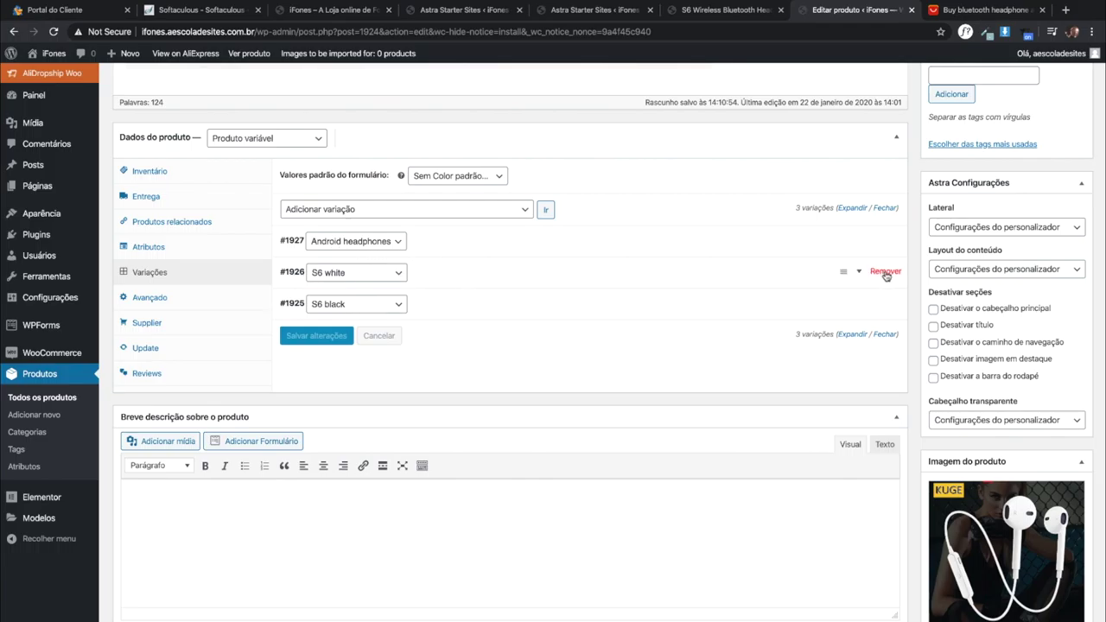
Step: Remove the S6 white variation from the product, confirm the removal, and check the default Color options
click(884, 271)
click(665, 102)
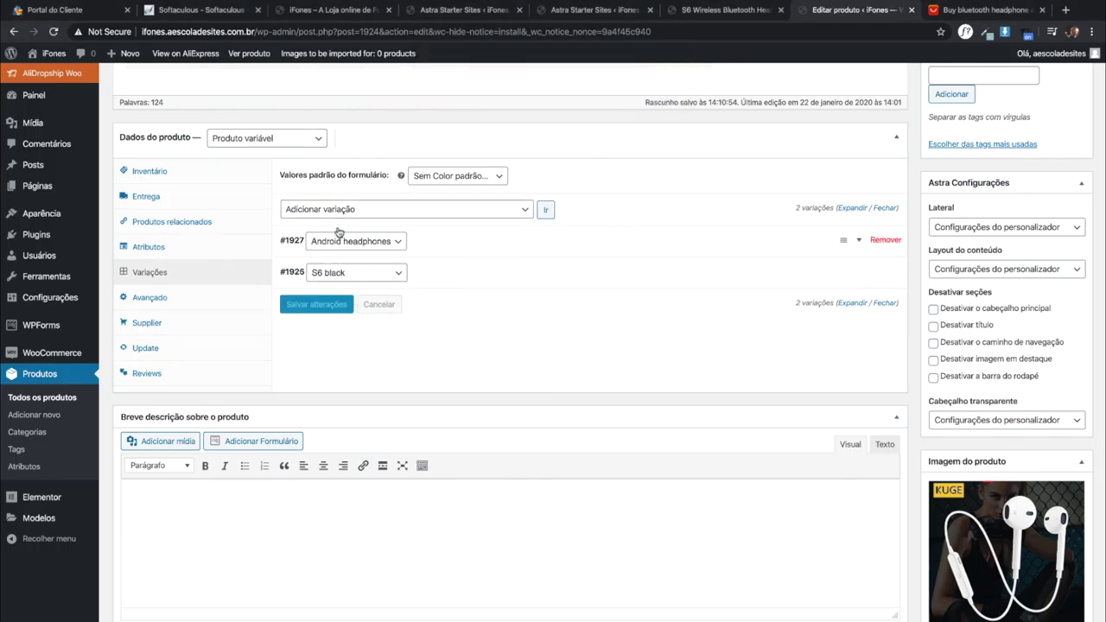
click(458, 176)
Step: Review the product's advanced (Avançado), Supplier, Update and Reviews settings, and look over the short description field
click(149, 302)
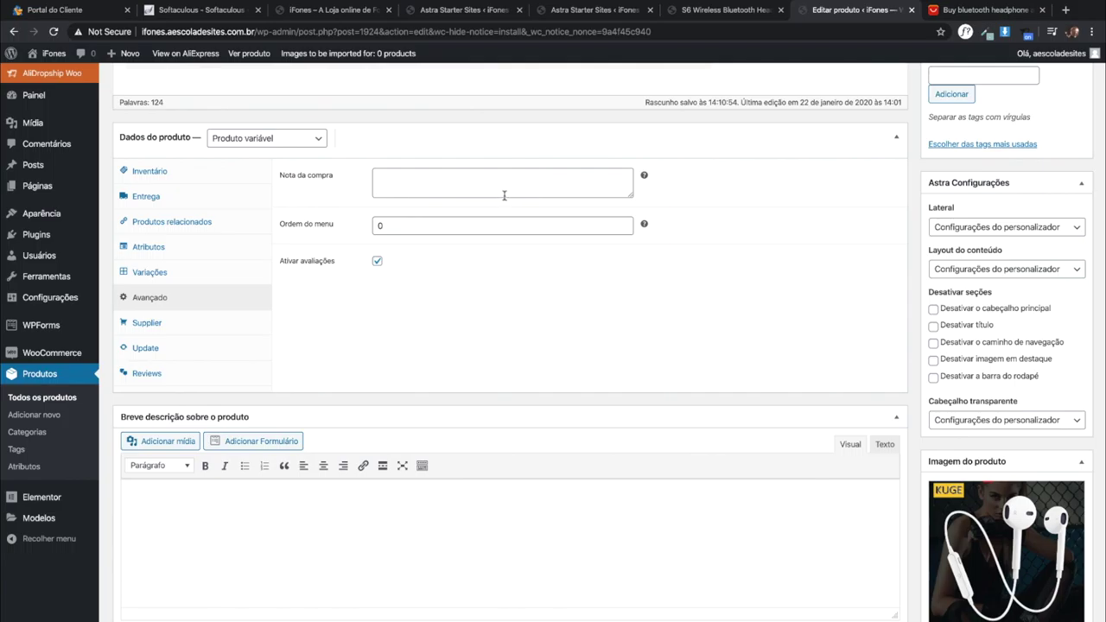
click(147, 322)
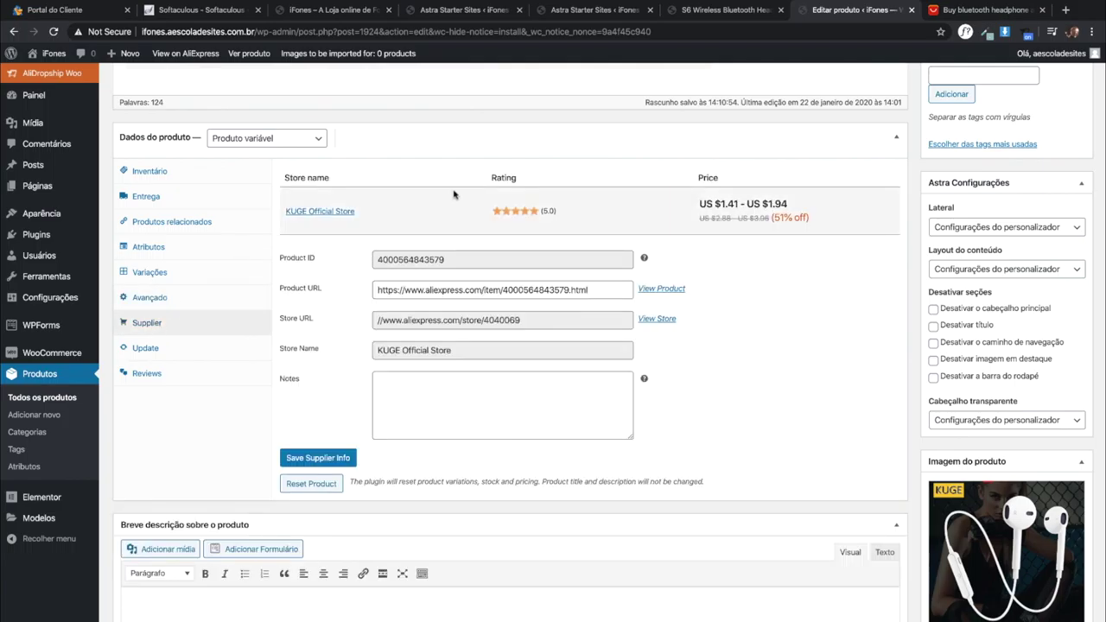
click(148, 349)
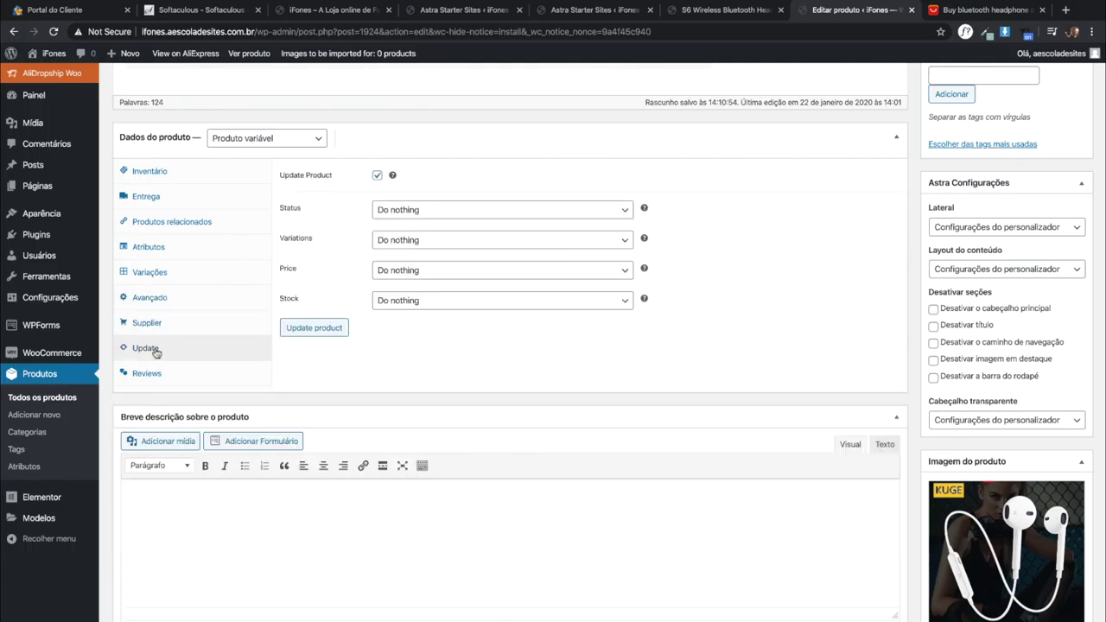
click(161, 379)
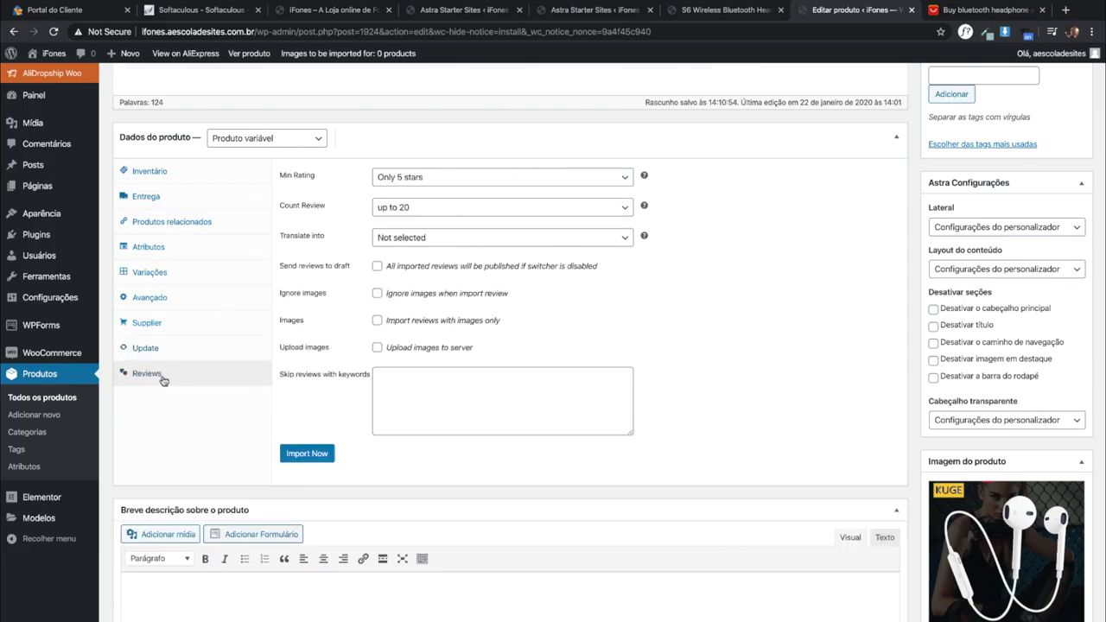
scroll(168, 331, down, 3)
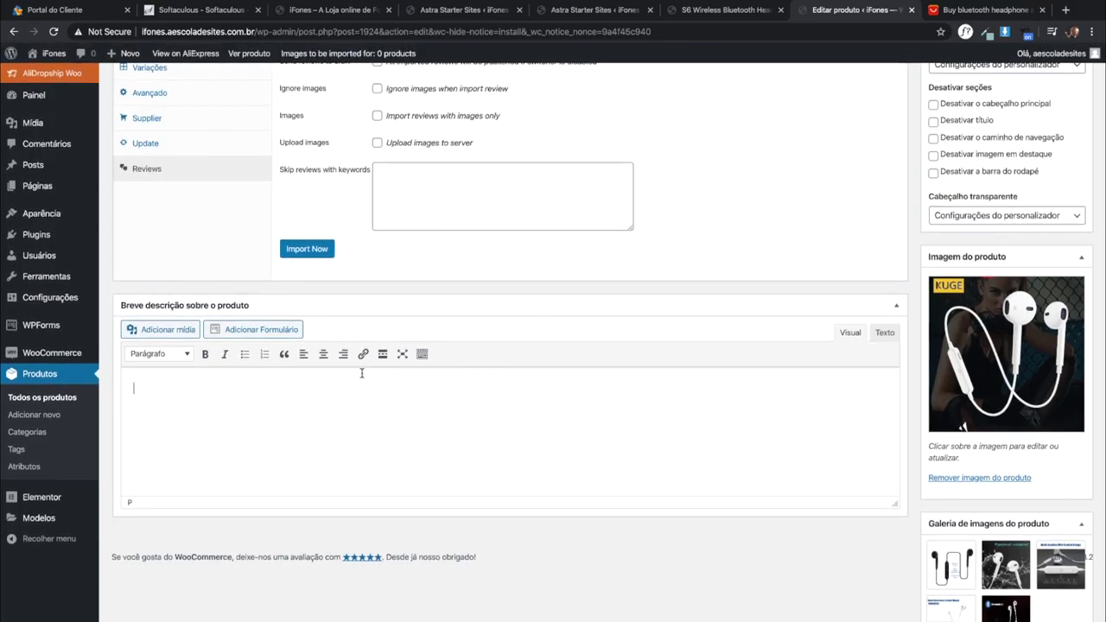
scroll(481, 397, up, 2)
scroll(481, 397, down, 2)
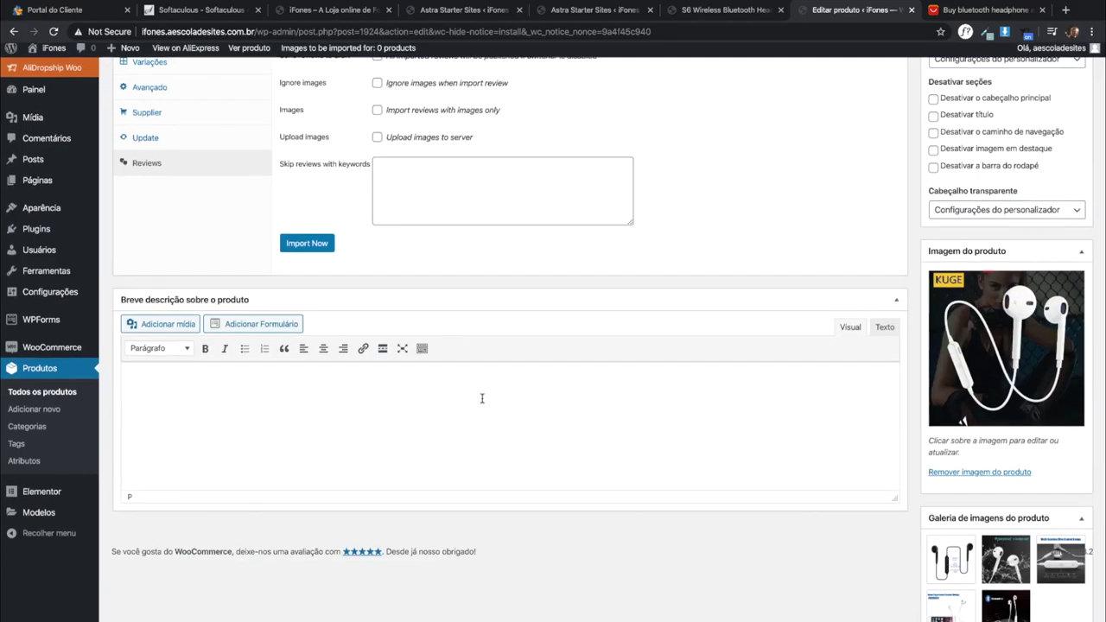
Step: Publish the Headphone S6 Sport product
scroll(481, 398, up, 10)
scroll(481, 398, up, 10)
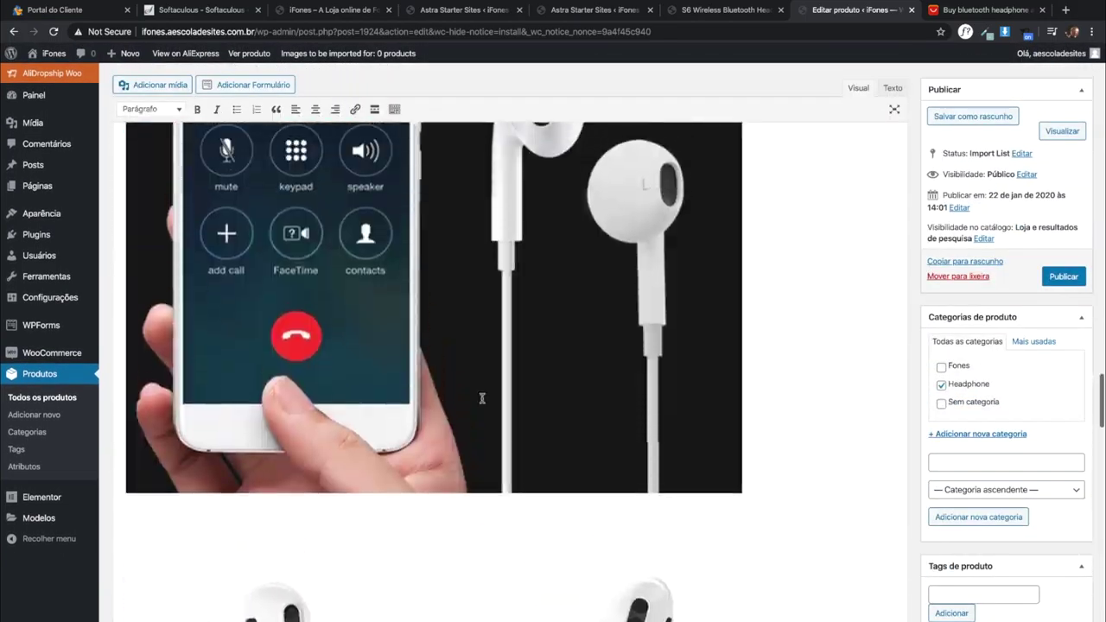
click(1061, 277)
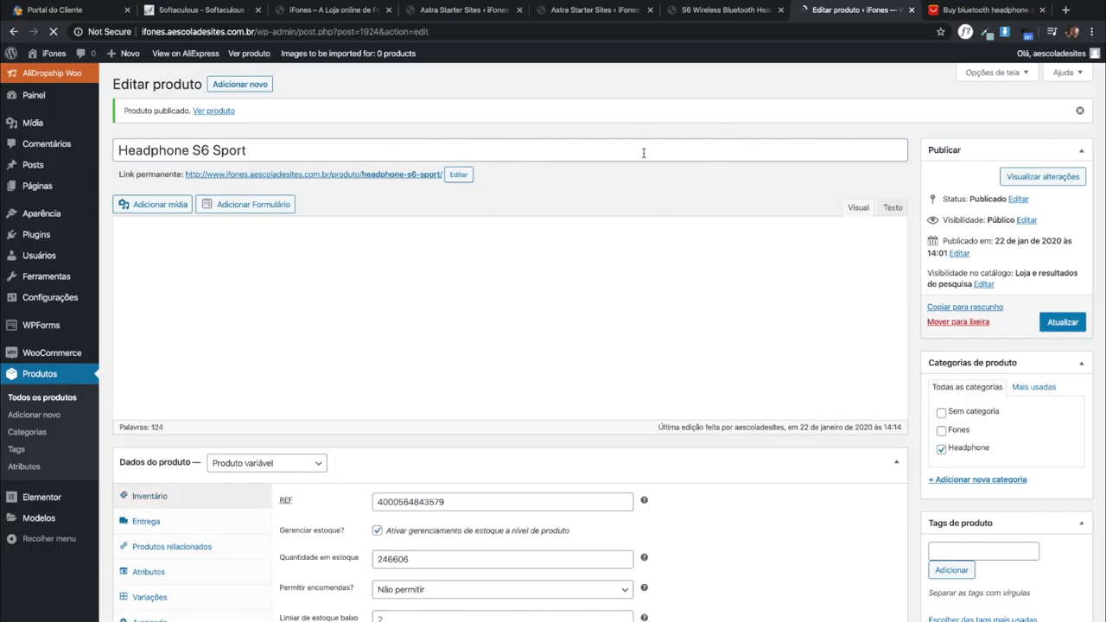
Step: Open the Headphone S6 Sport product page from the store's shop listing and select the black Color option
click(708, 10)
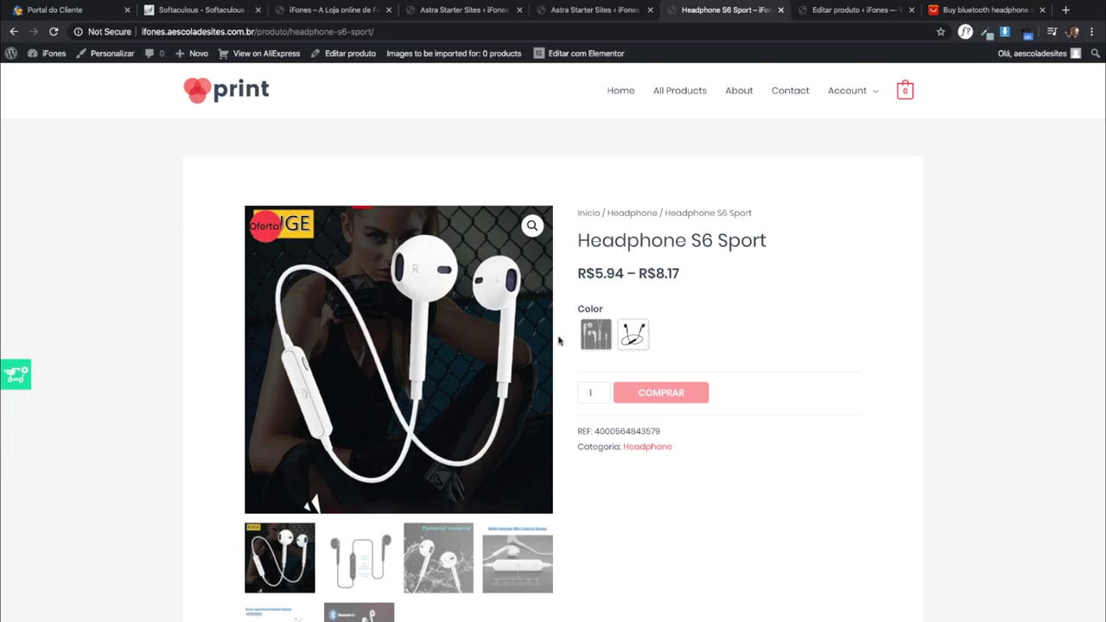
click(609, 343)
click(632, 334)
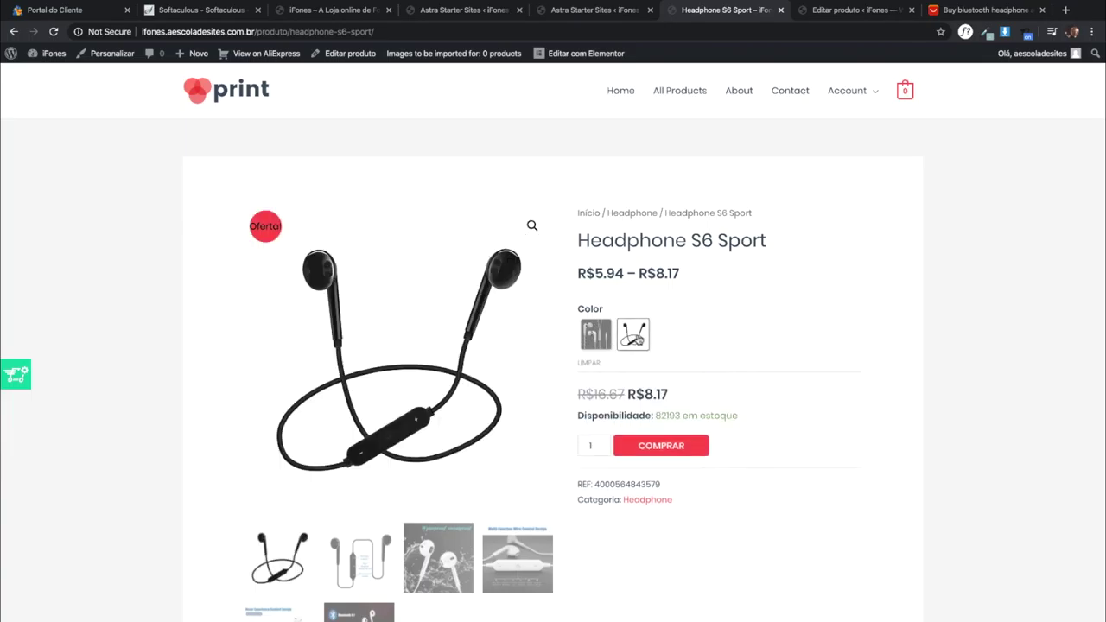
Step: Examine the attribute table under Informação adicional on the product page
scroll(682, 476, down, 20)
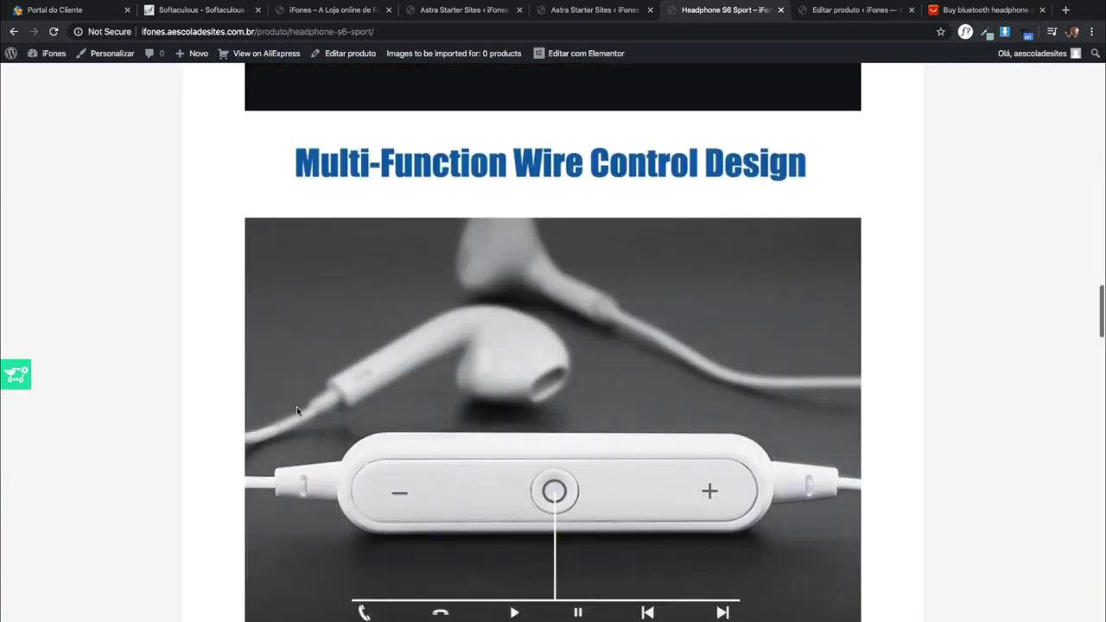
scroll(297, 410, down, 20)
click(375, 418)
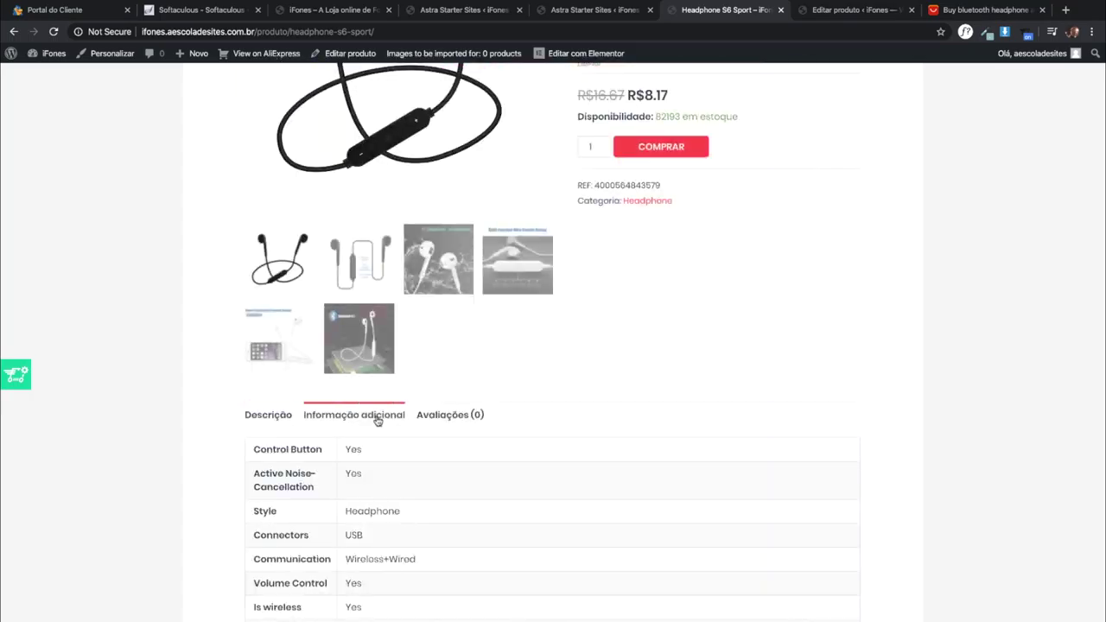
scroll(376, 420, down, 3)
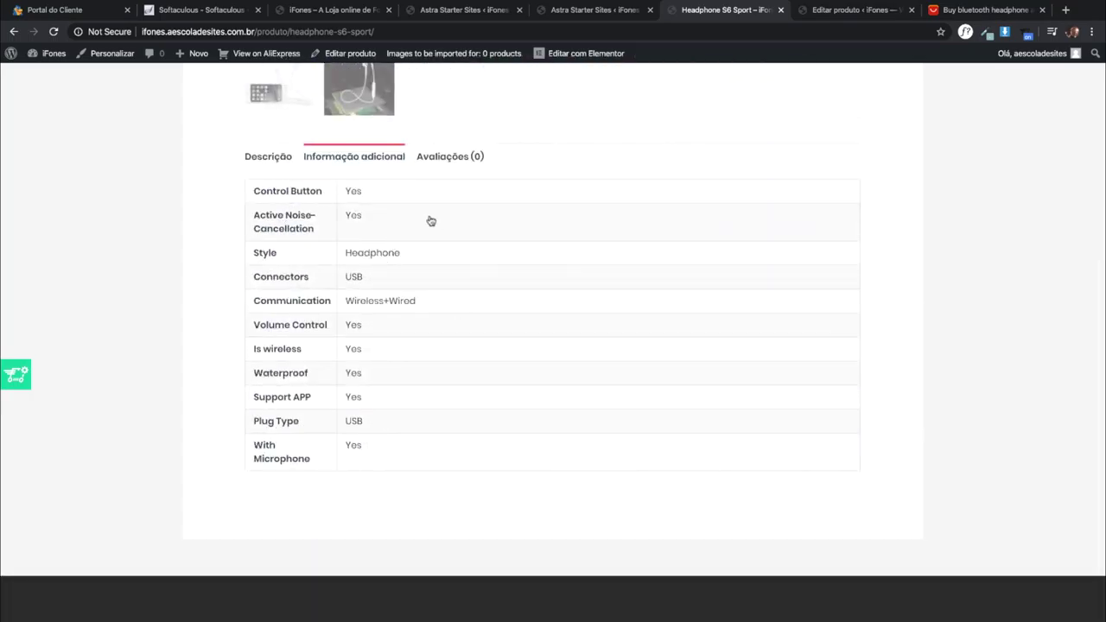
drag(374, 453, 341, 190)
Step: Add one black Headphone S6 Sport to the cart from its product page
scroll(345, 260, up, 3)
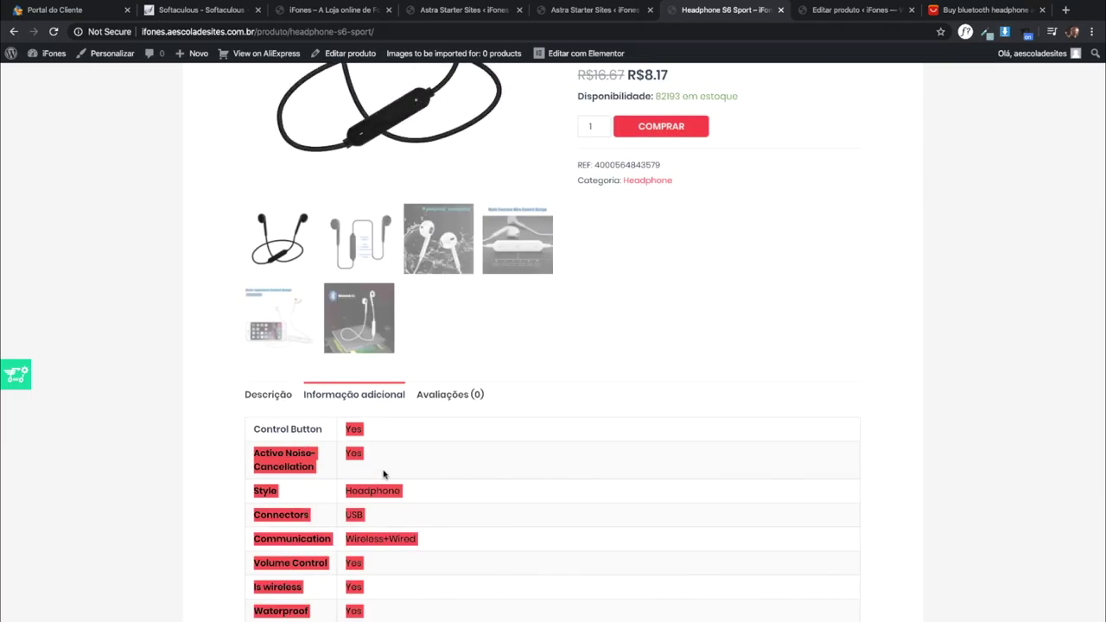
scroll(421, 505, up, 3)
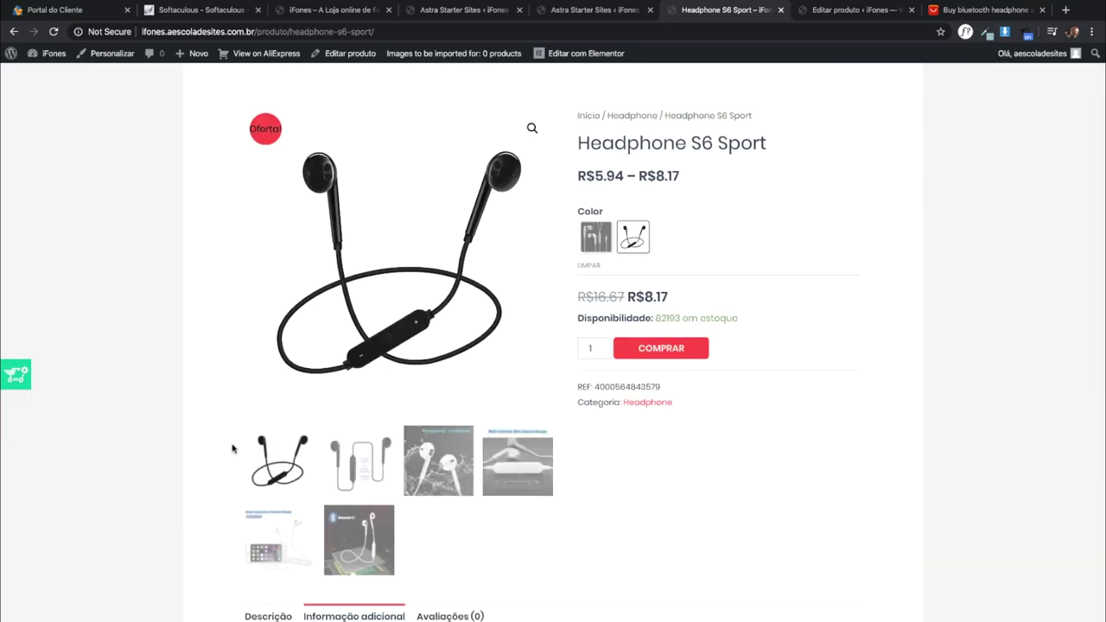
click(652, 356)
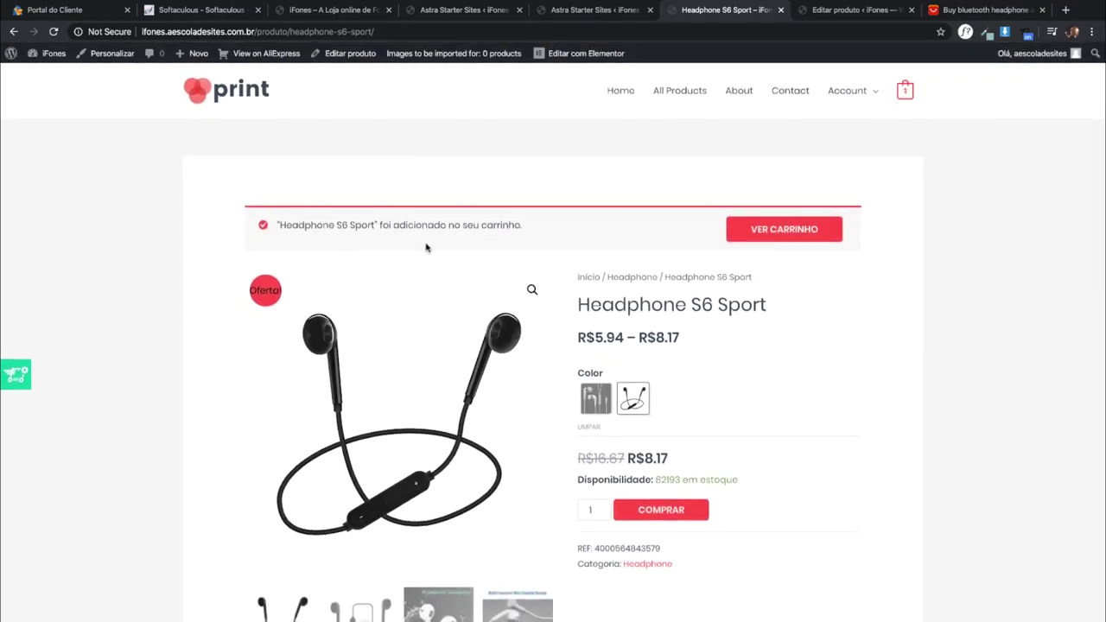
mouse_move(908, 97)
Step: Return to the admin products list and shorten the Yodeli S9 product's title to "Yodeli S9 Bluetooth" in quick edit
click(851, 10)
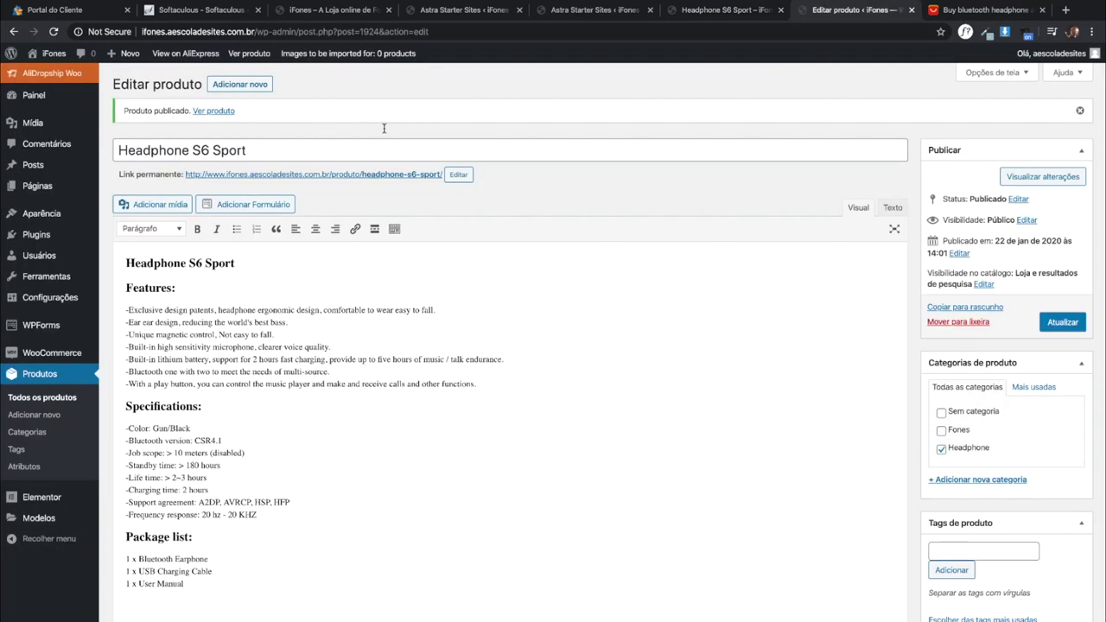
click(47, 399)
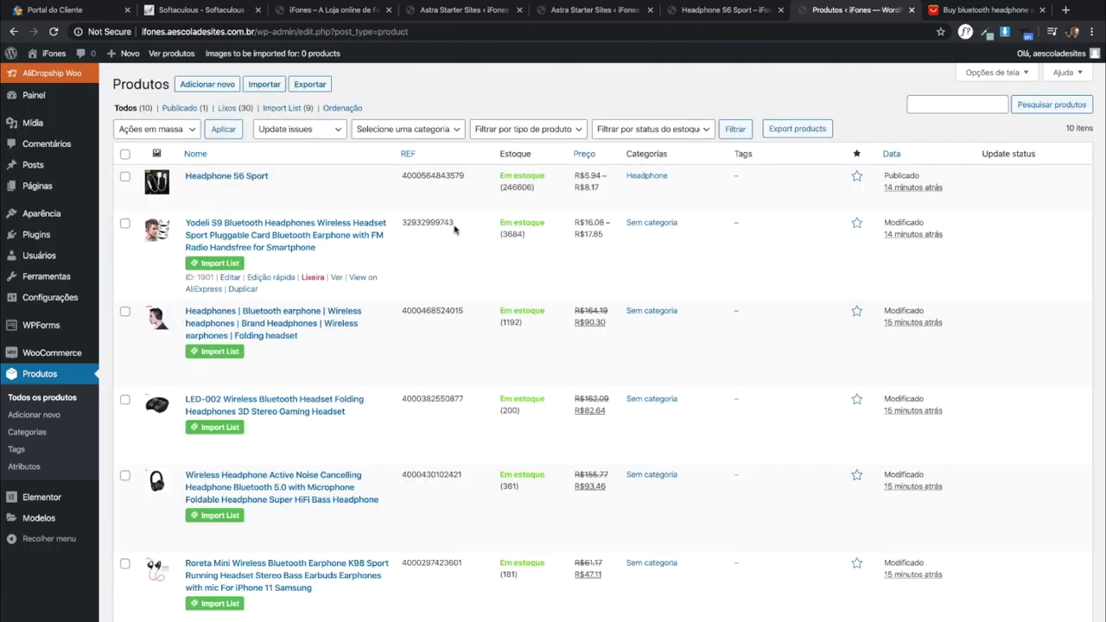
click(273, 277)
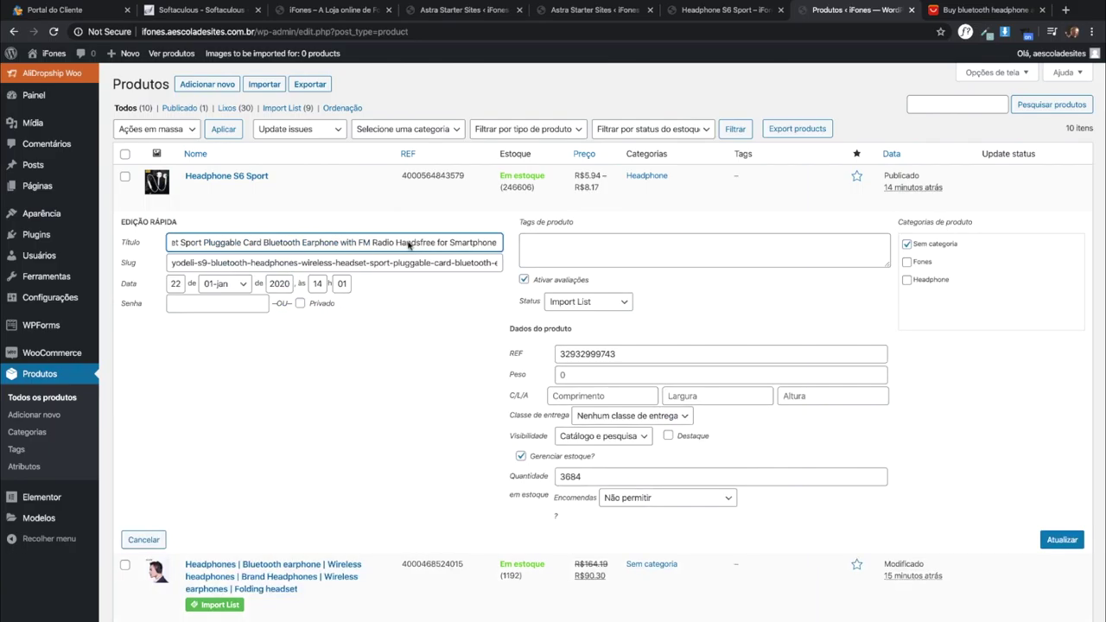
scroll(253, 241, left, 3)
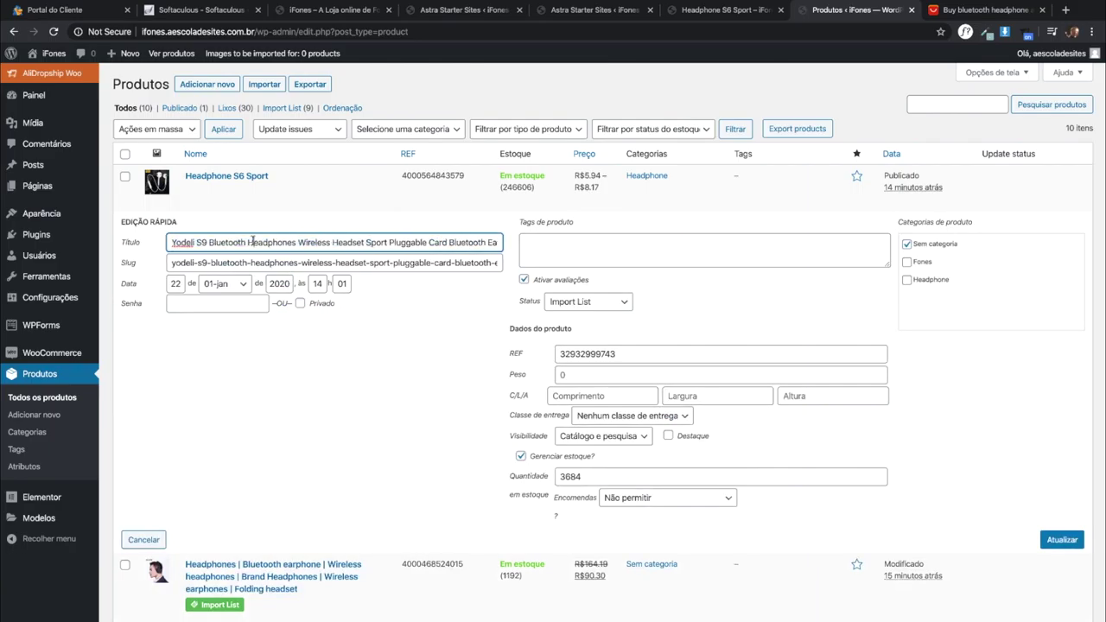
click(249, 243)
key(shift+End)
key(BackSpace)
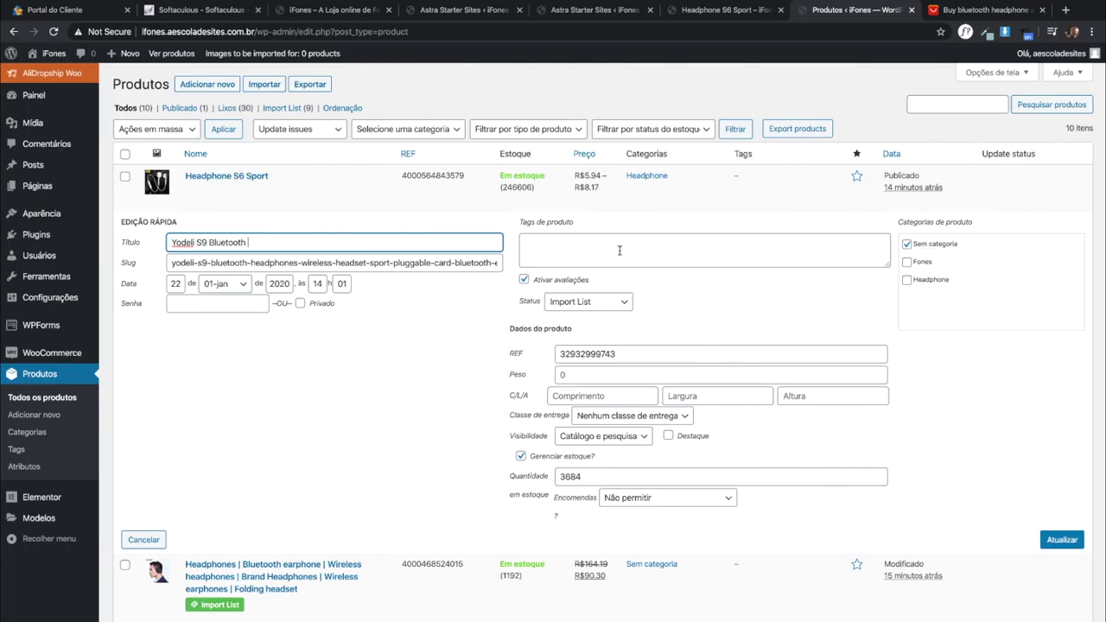
Step: Change the Yodeli product's category from Sem categoria to Headphone, shorten its slug to yodeli-s9-bluetooth, and update it
click(906, 280)
click(907, 245)
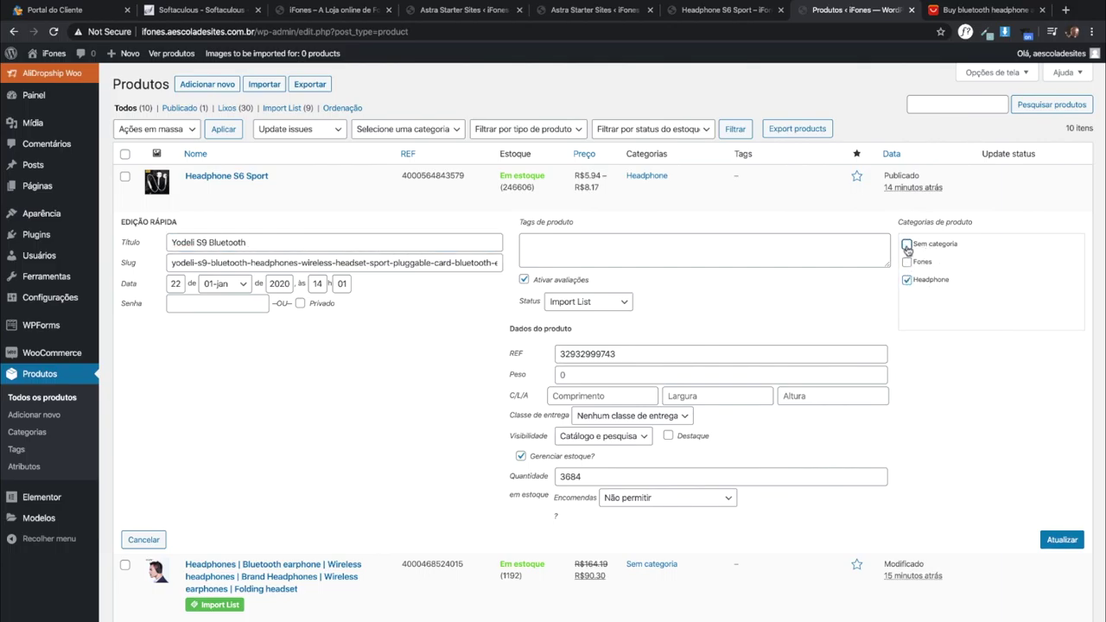
scroll(399, 342, down, 1)
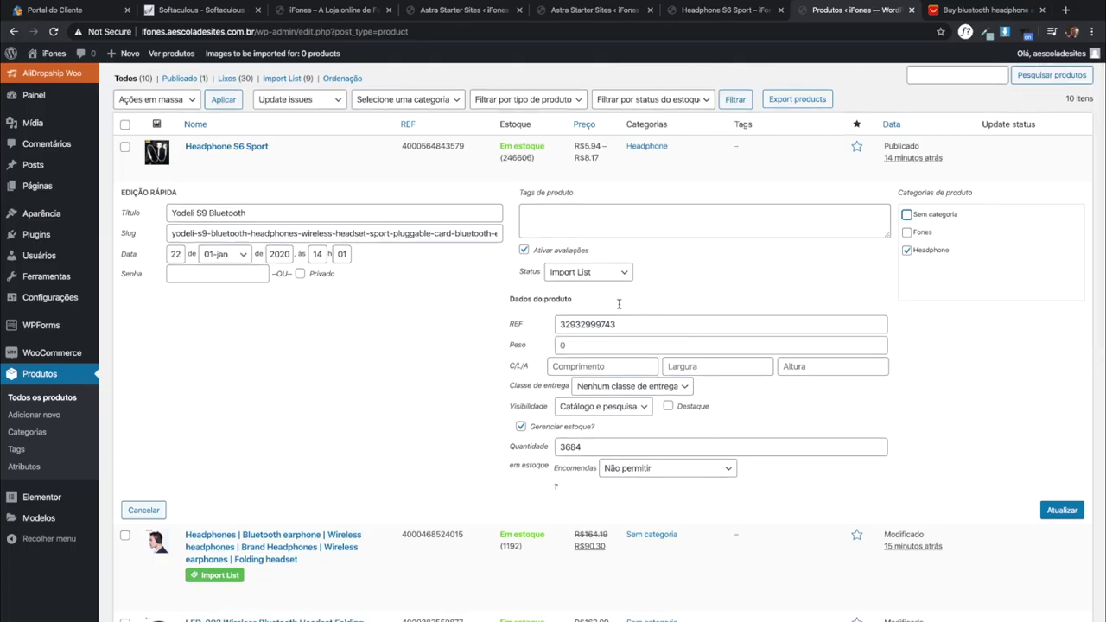
scroll(674, 302, up, 1)
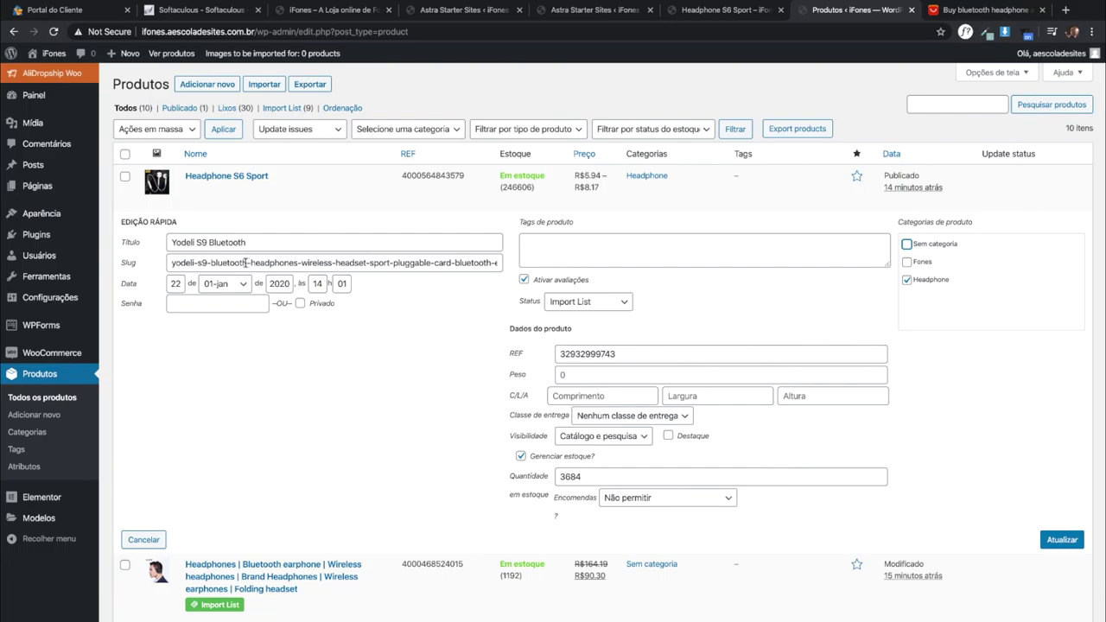
drag(247, 262, 446, 294)
key(BackSpace)
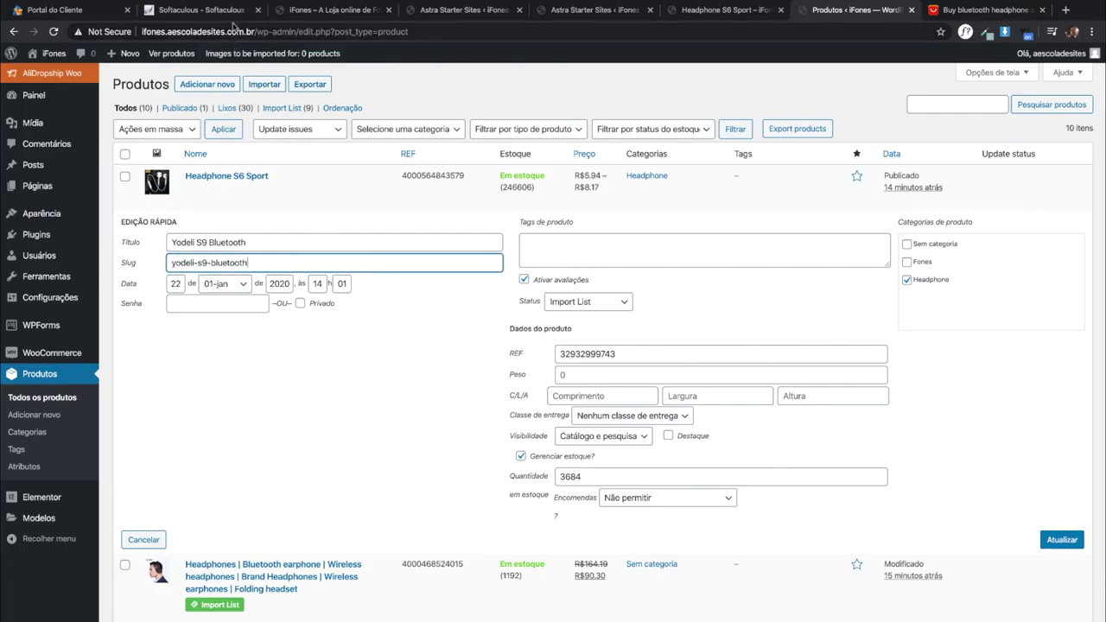
click(1057, 537)
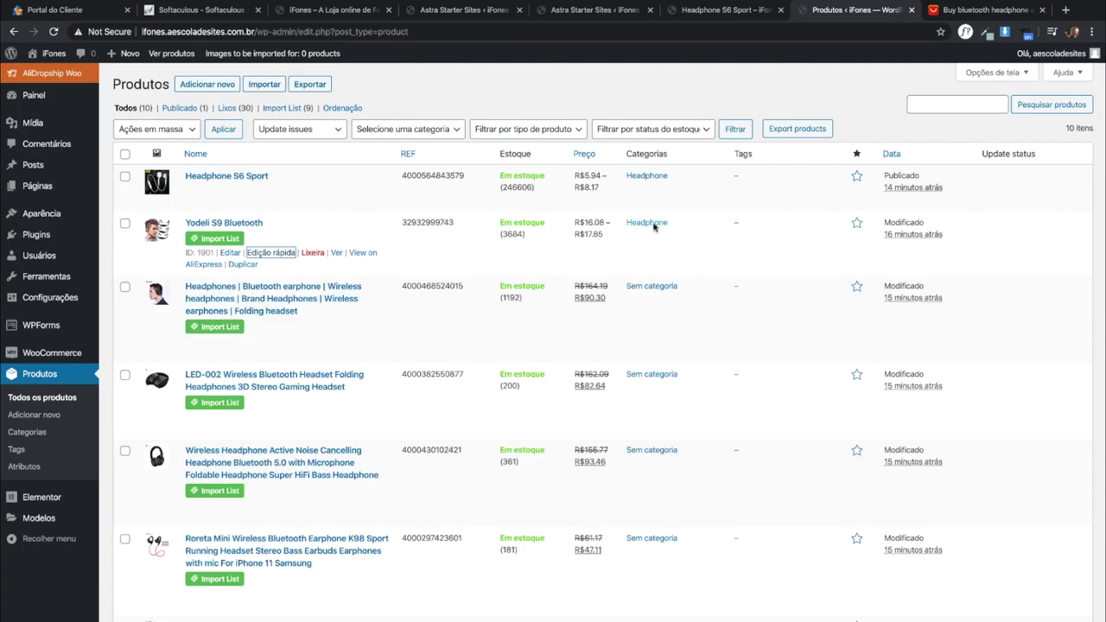
Step: Quick-edit the folding headset product below Yodeli S9 and shorten its title to "Headphones Bluetooth earphone"
click(266, 341)
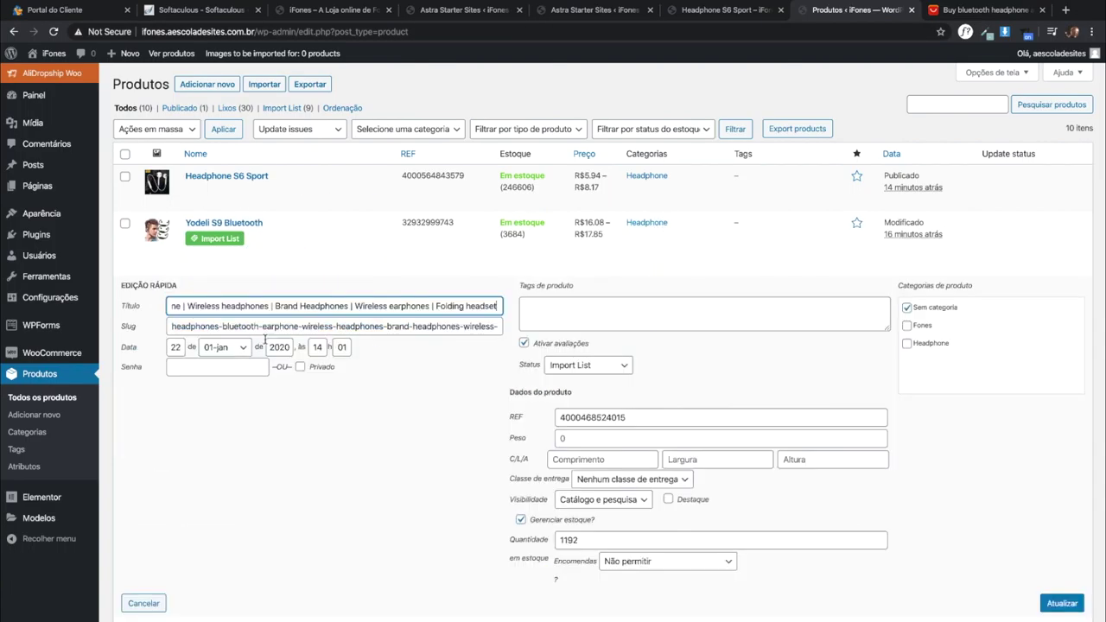
drag(180, 306, 521, 371)
key(BackSpace)
click(233, 305)
key(BackSpace)
key(BackSpace)
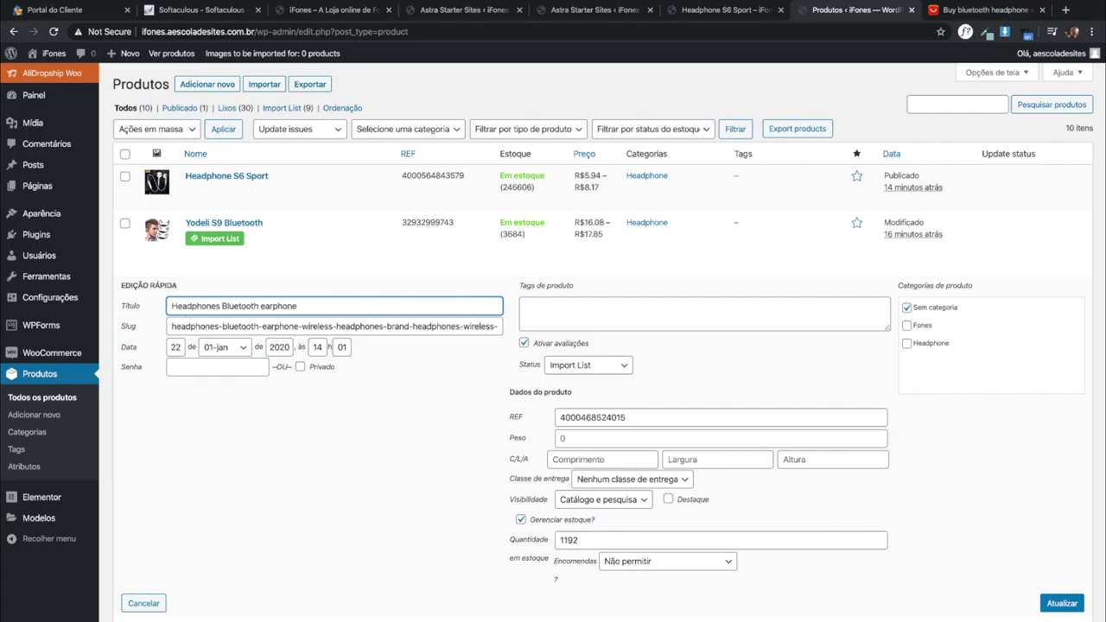
Step: Shorten the folding headset's slug to headphones-bluetooth-earphone, switch its category from Sem categoria to Headphone, and update it
click(300, 326)
key(shift+End)
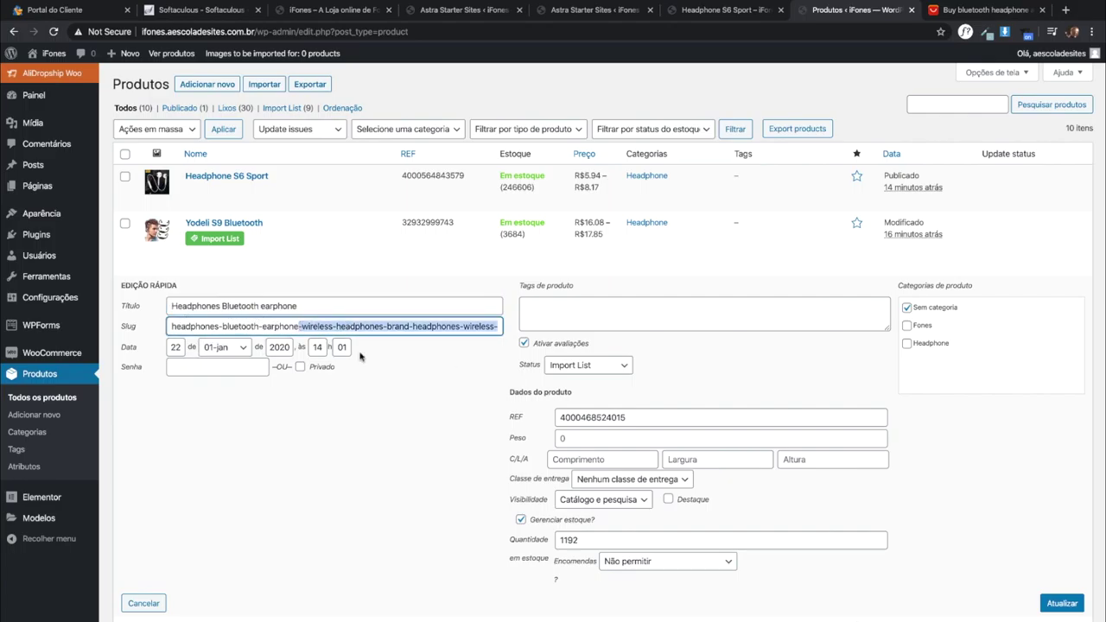
key(Delete)
click(906, 308)
click(907, 344)
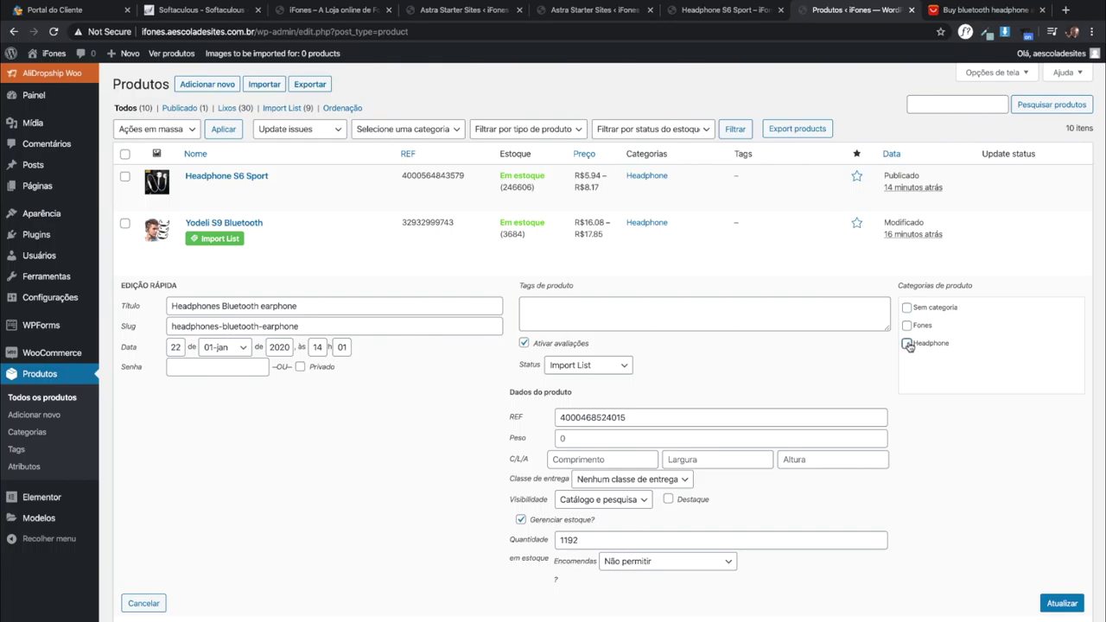
click(1061, 603)
Step: Quick-edit the LED-002 headset with the title "LED-002 Wireless Bluetooth" and the category Headphone instead of Sem categoria
click(251, 388)
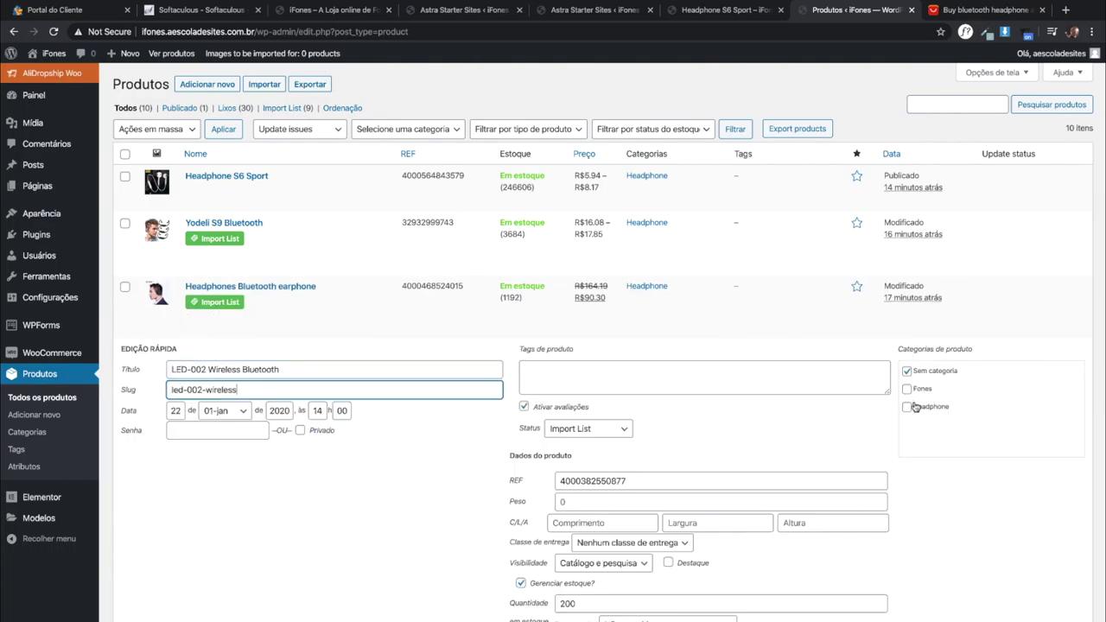
click(906, 406)
click(906, 371)
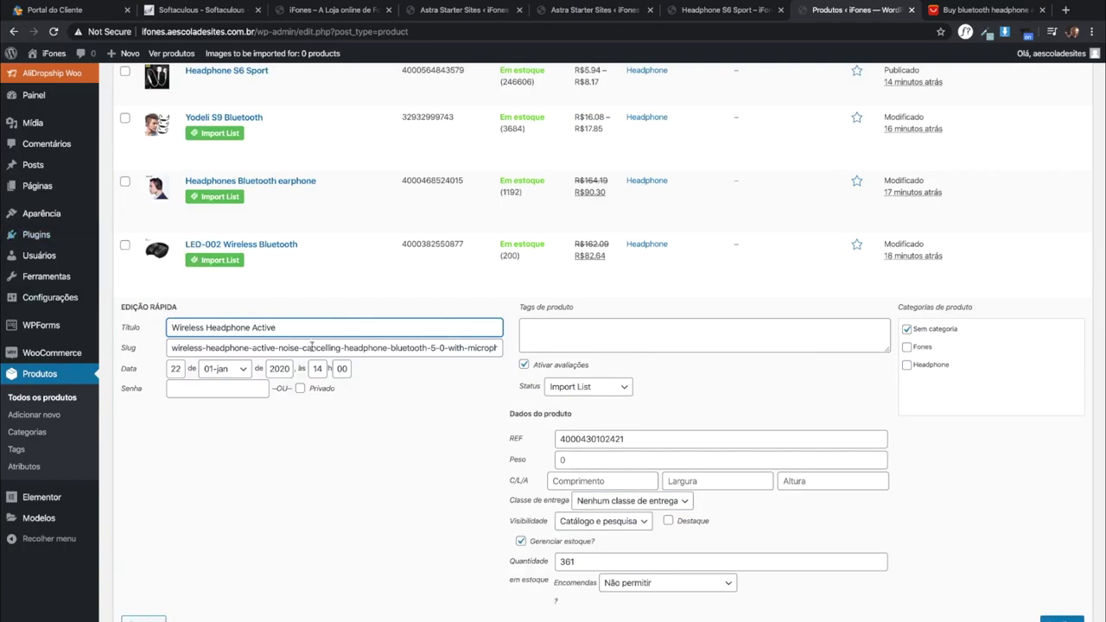
Step: Set the Wireless Headphone Active product's slug to wireless-headphone-active, switch its category from Sem categoria to Headphone, and update it
drag(275, 347, 567, 430)
key(BackSpace)
click(906, 328)
click(907, 365)
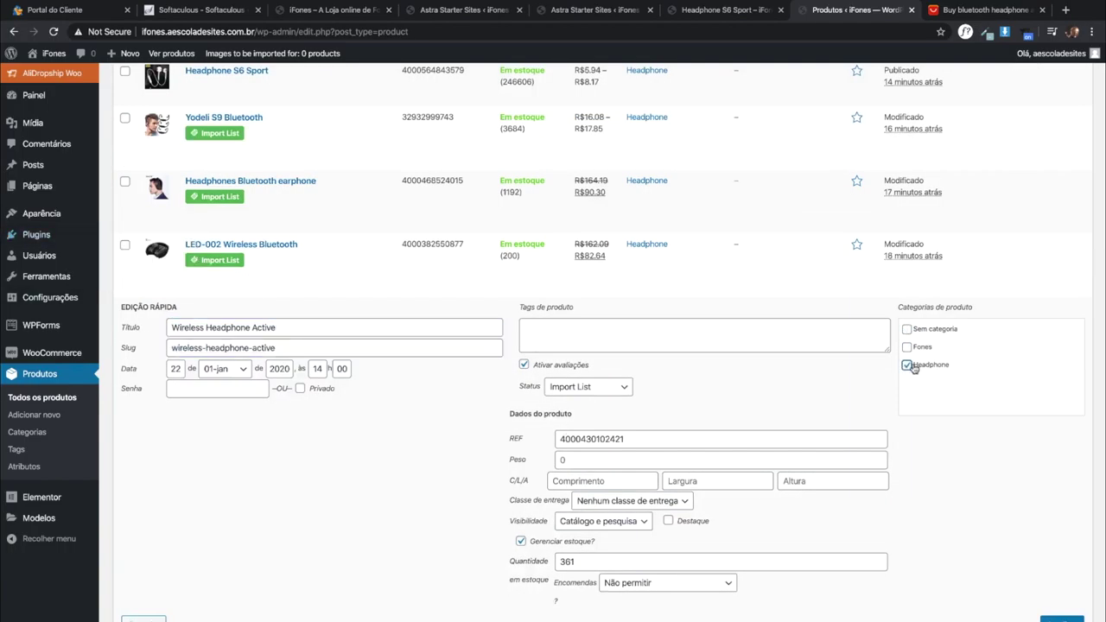
click(1061, 618)
Step: Quick-edit the Roreta earphone with title "Roreta Mini Wireless", slug roreta-mini-wireless and category Fones, and update it
scroll(329, 444, down, 3)
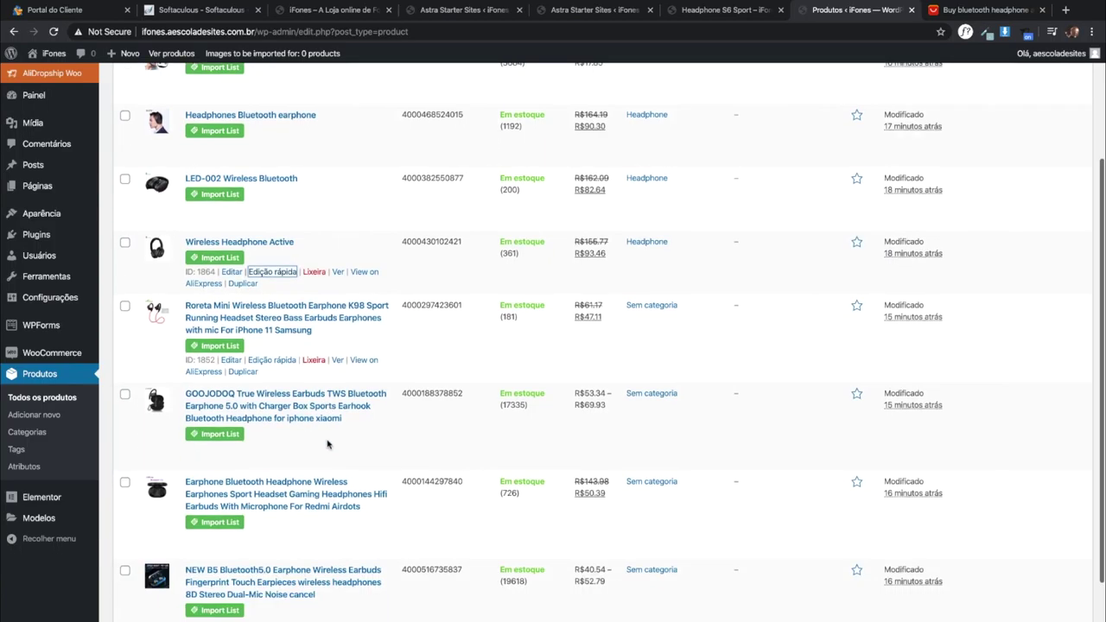
scroll(328, 444, up, 1)
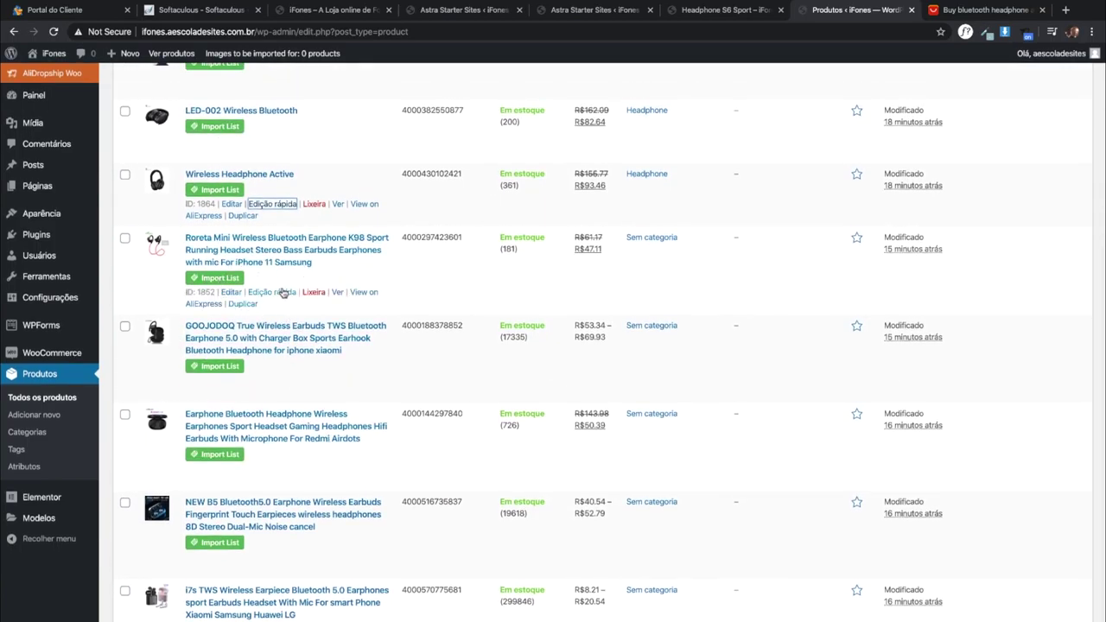
click(279, 292)
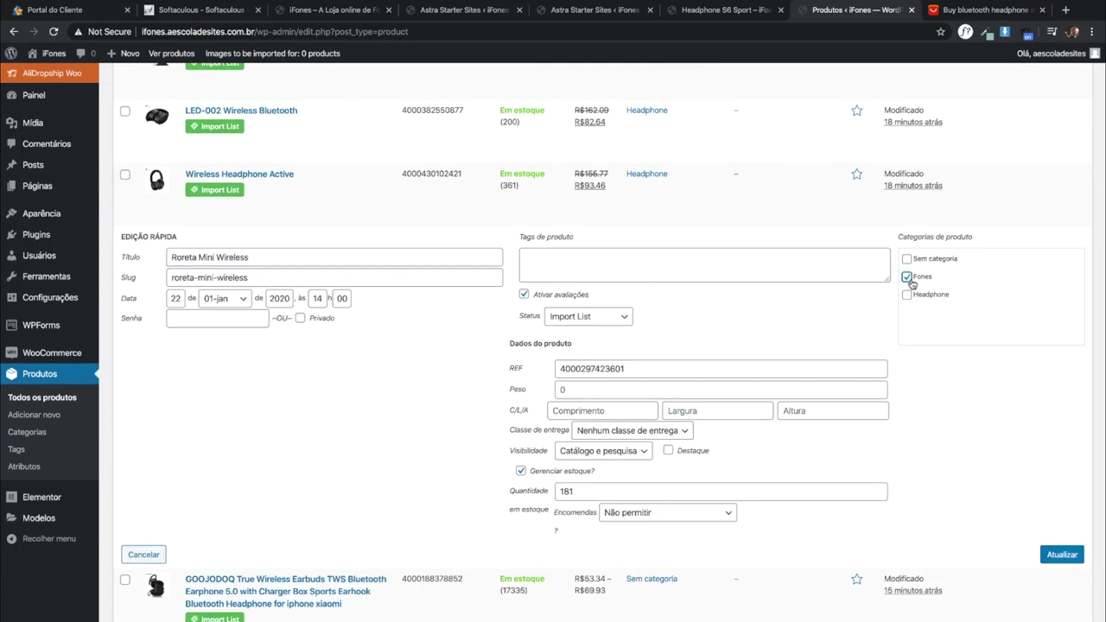
click(1061, 555)
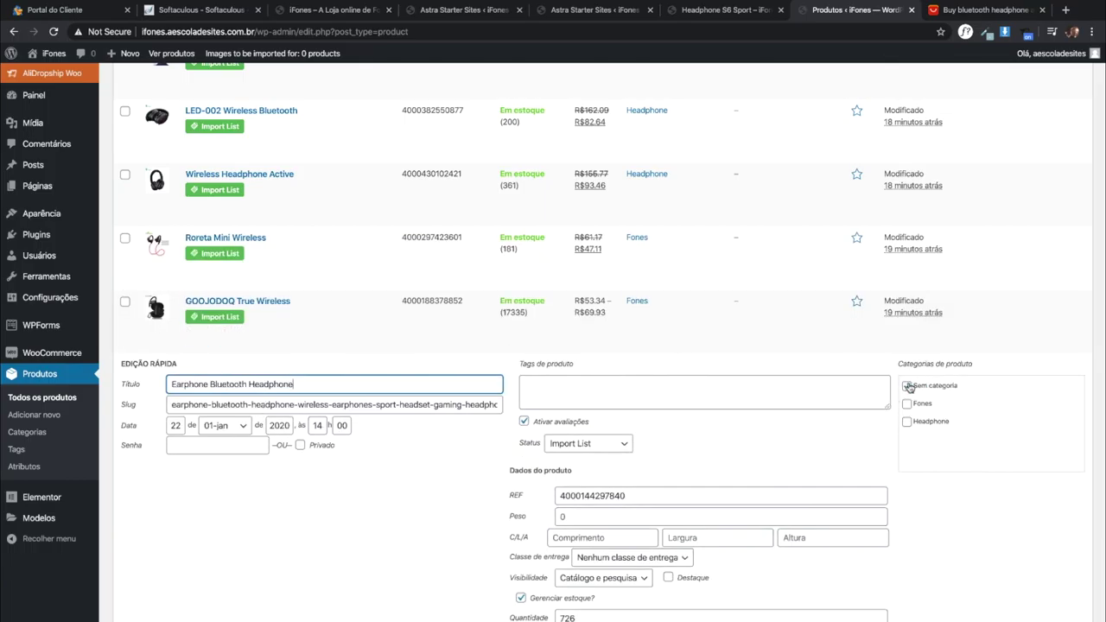
Step: Shorten the titles of the remaining GOOJODOQ, Earphone Bluetooth, NEW B5 and i7s TWS products and move them from Sem categoria to Fones
click(906, 385)
click(906, 403)
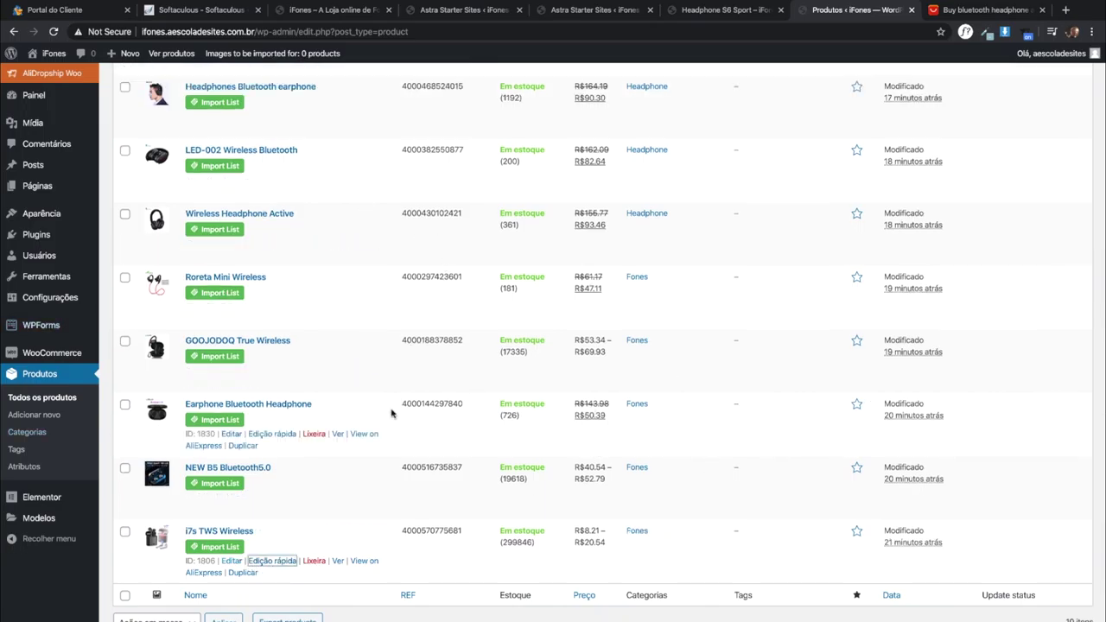
scroll(375, 247, up, 3)
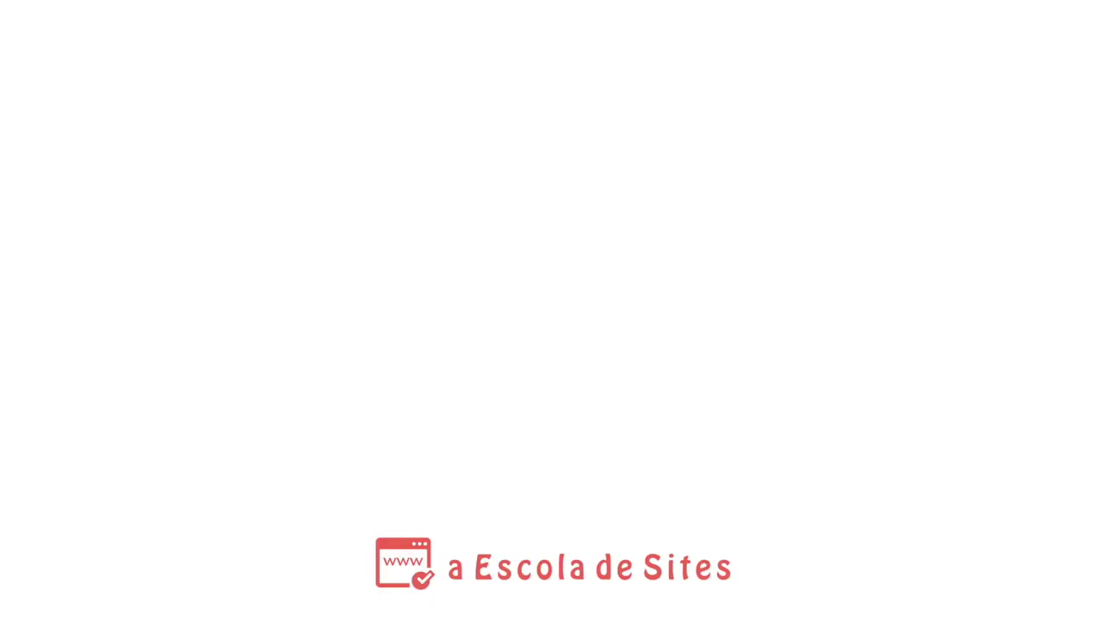